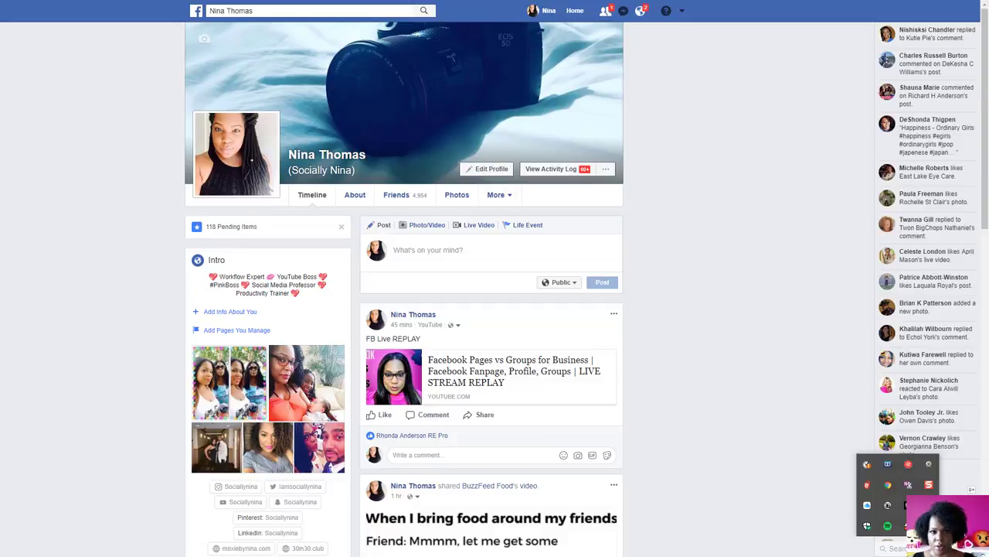
# Step: Leave the profile for the news feed and open the Groups overview
pyautogui.scroll(-1, 812, 279)
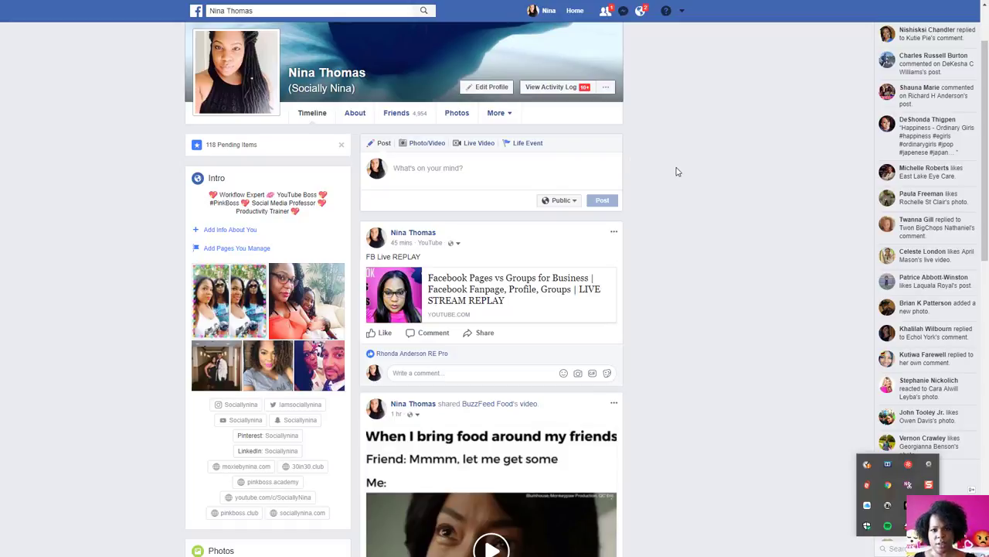
pyautogui.scroll(2, 676, 171)
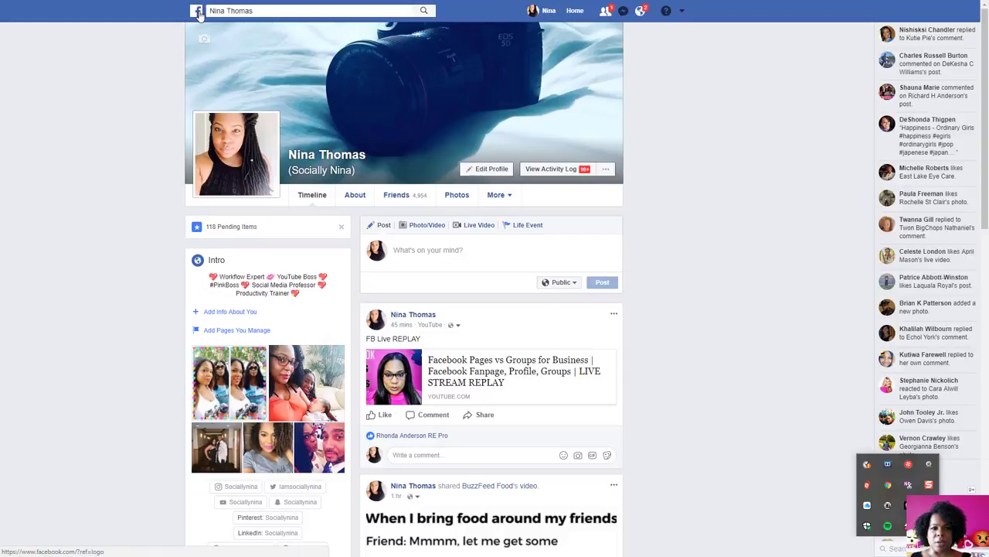
pyautogui.click(198, 12)
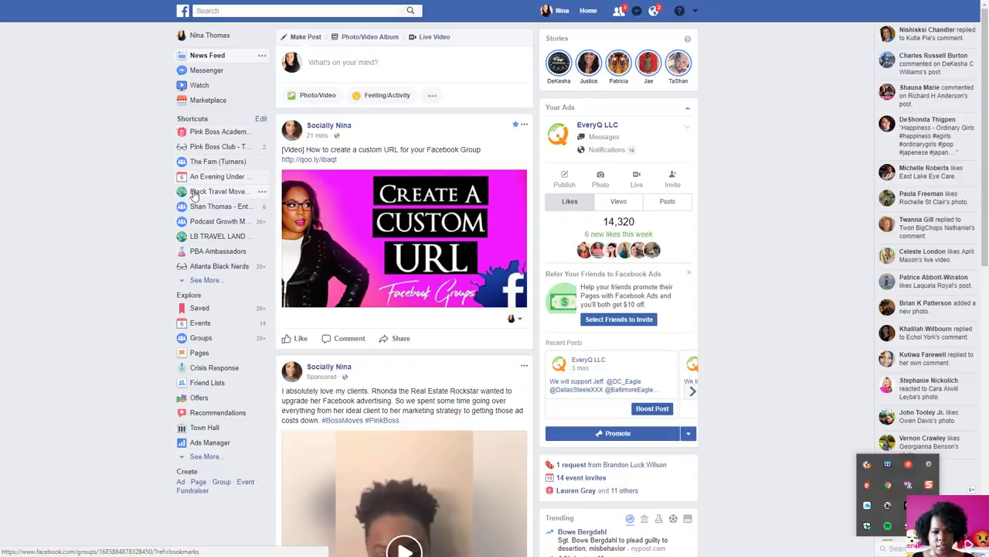
pyautogui.click(202, 342)
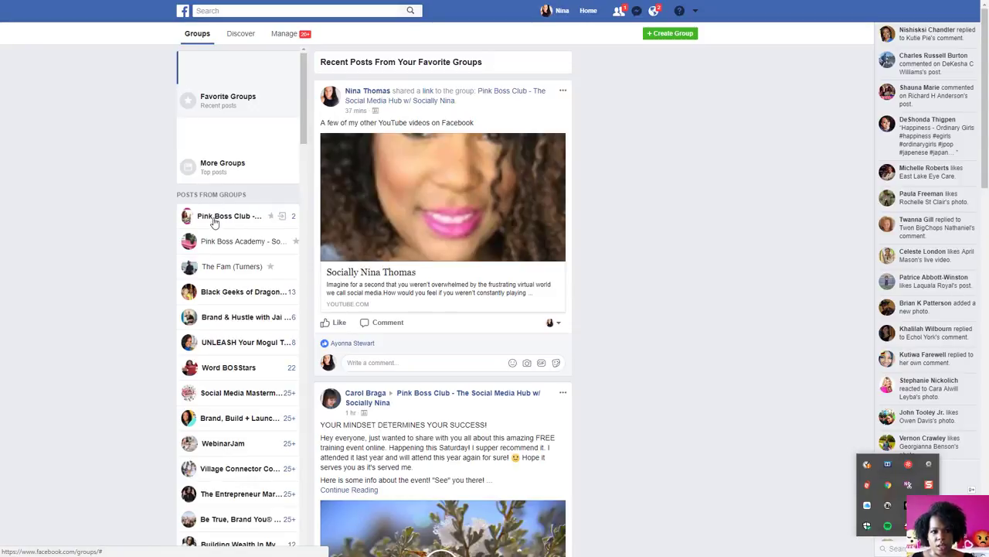
# Step: Look through the full list of joined groups and return to the start of the group posts
pyautogui.scroll(-10, 217, 236)
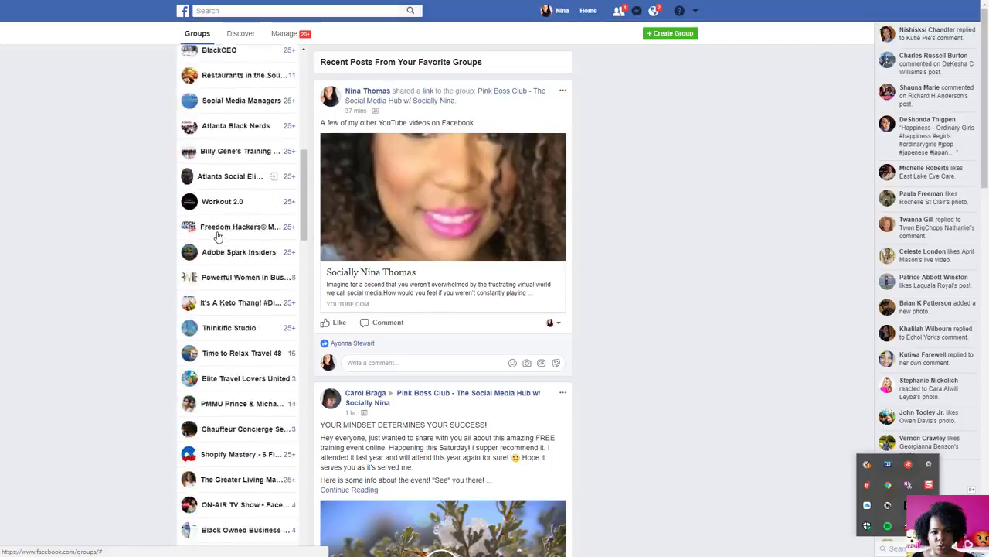
pyautogui.scroll(-15, 218, 238)
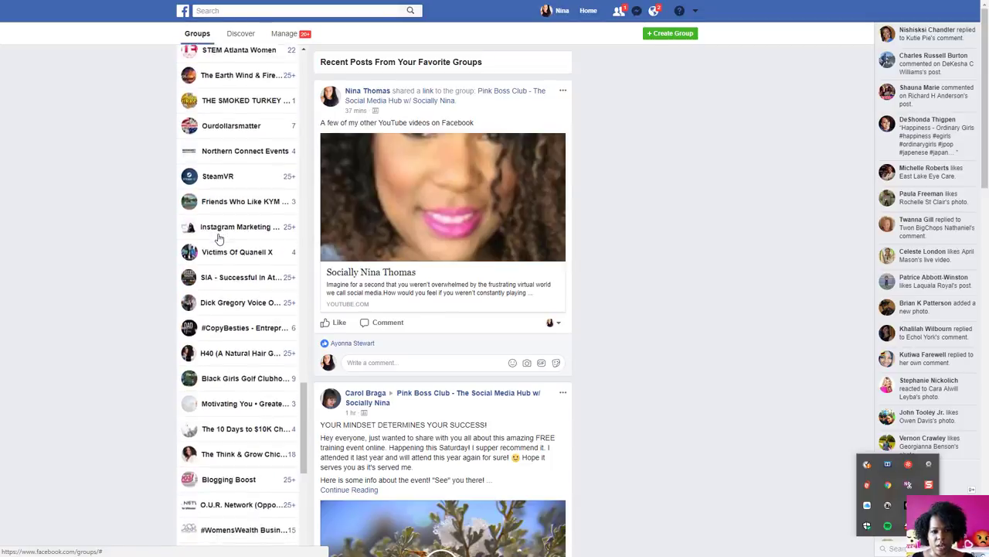
pyautogui.scroll(-5, 218, 237)
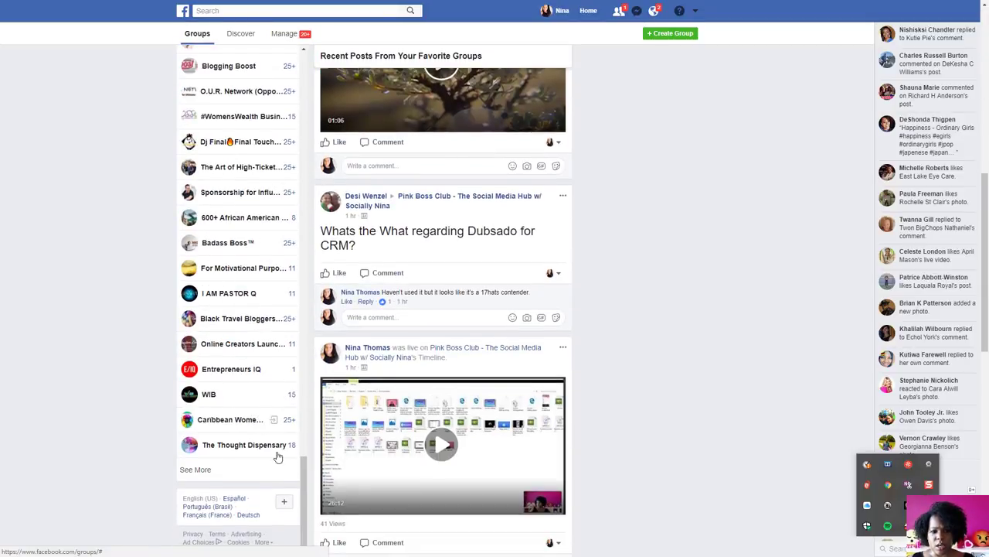
pyautogui.moveTo(301, 480); pyautogui.dragTo(323, 67)
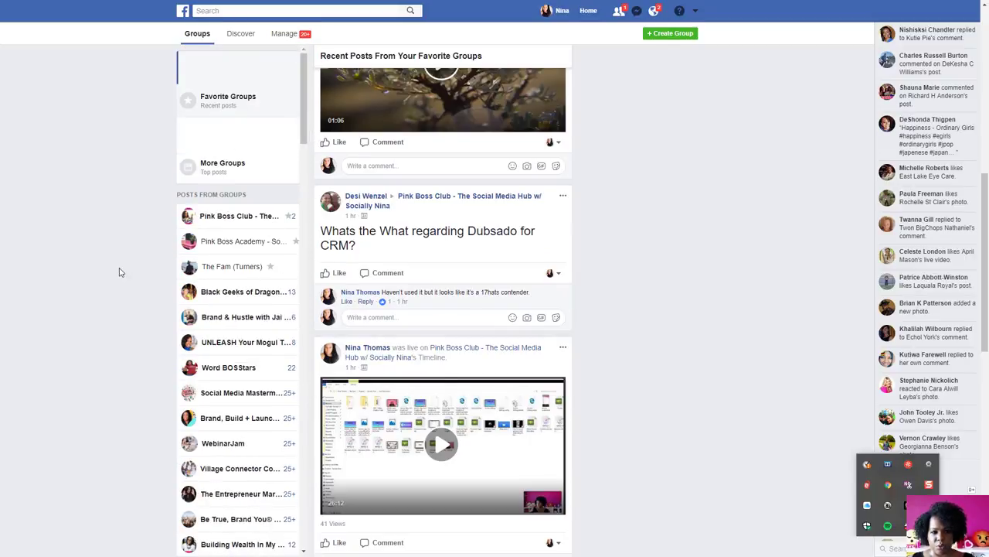
pyautogui.scroll(3, 120, 272)
pyautogui.scroll(3, 120, 271)
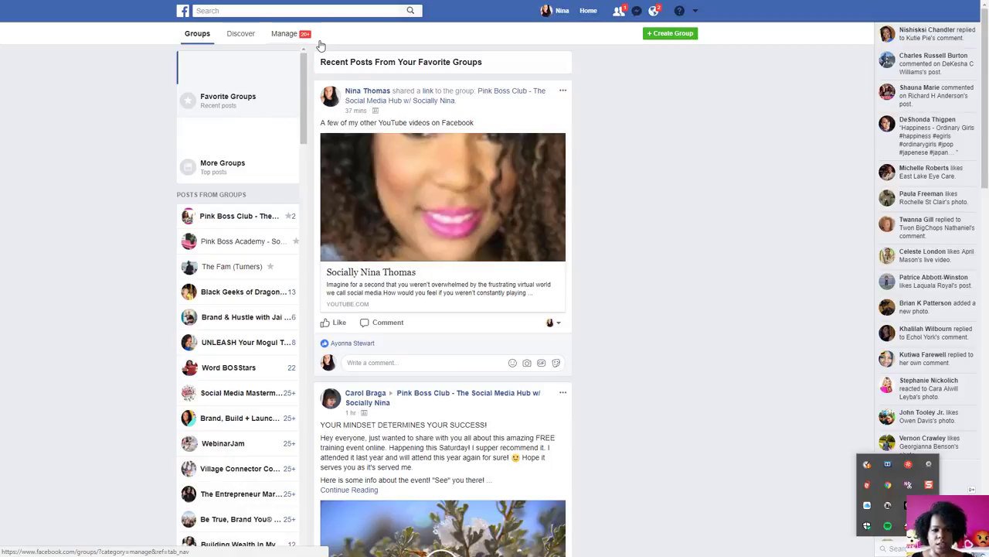
# Step: Open the group discovery page and search the site for "black hair"
pyautogui.click(231, 36)
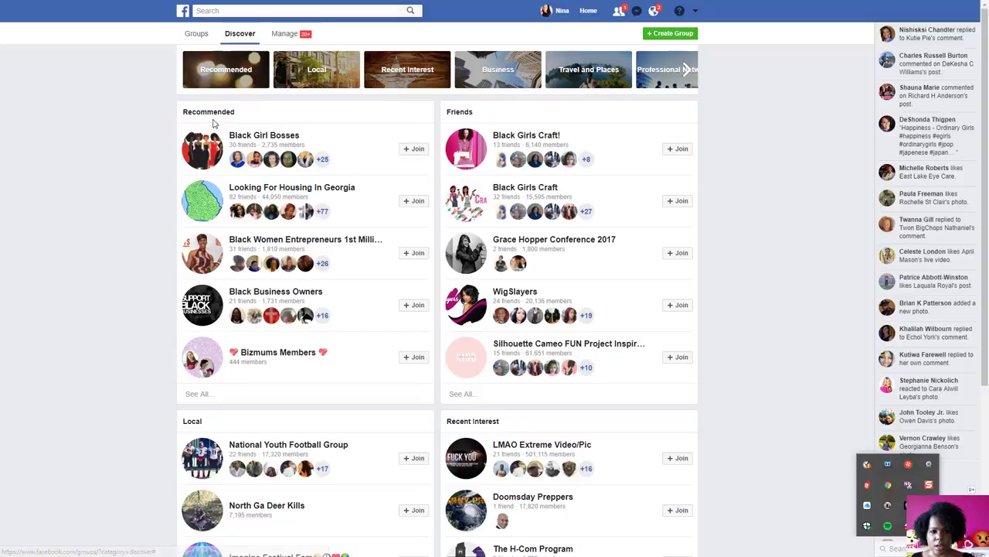
pyautogui.click(220, 11)
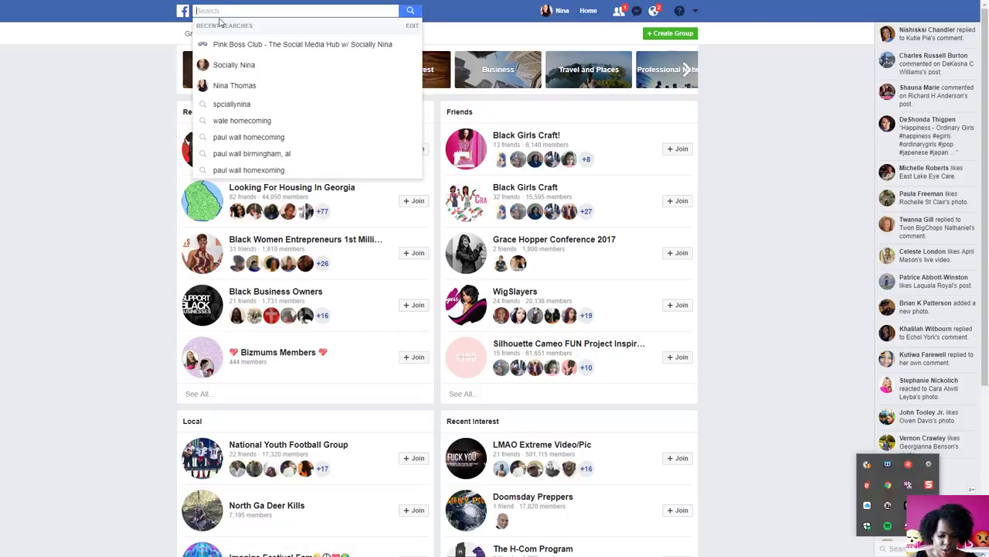
pyautogui.write('social')
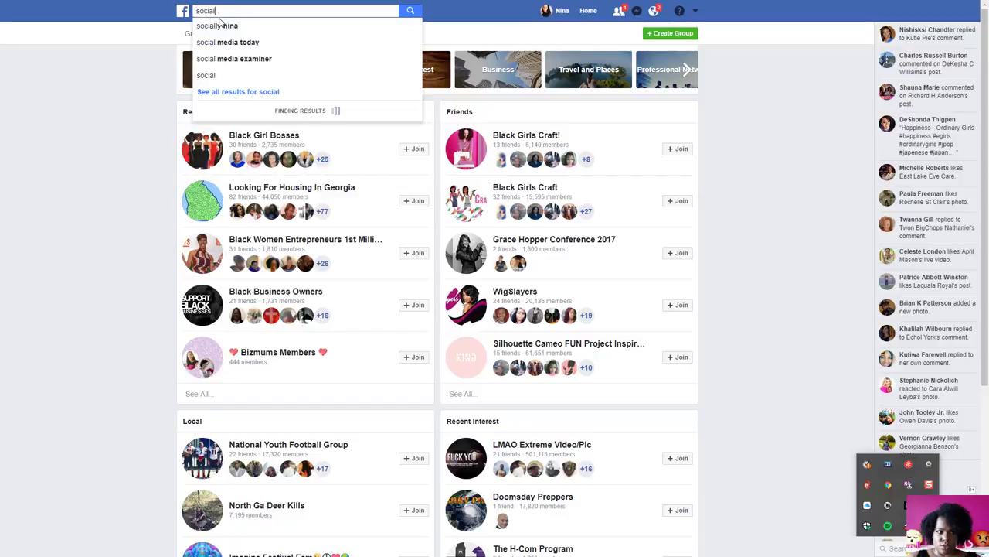
pyautogui.press('BackSpace')
pyautogui.press('BackSpace')
pyautogui.press('BackSpace')
pyautogui.press('BackSpace')
pyautogui.write('b')
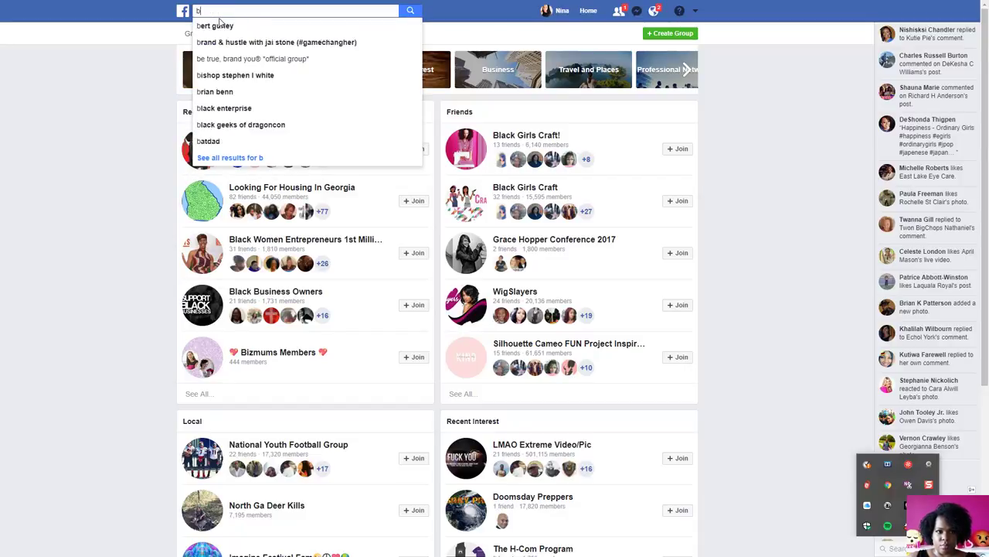
pyautogui.write('lack hair')
pyautogui.press('Return')
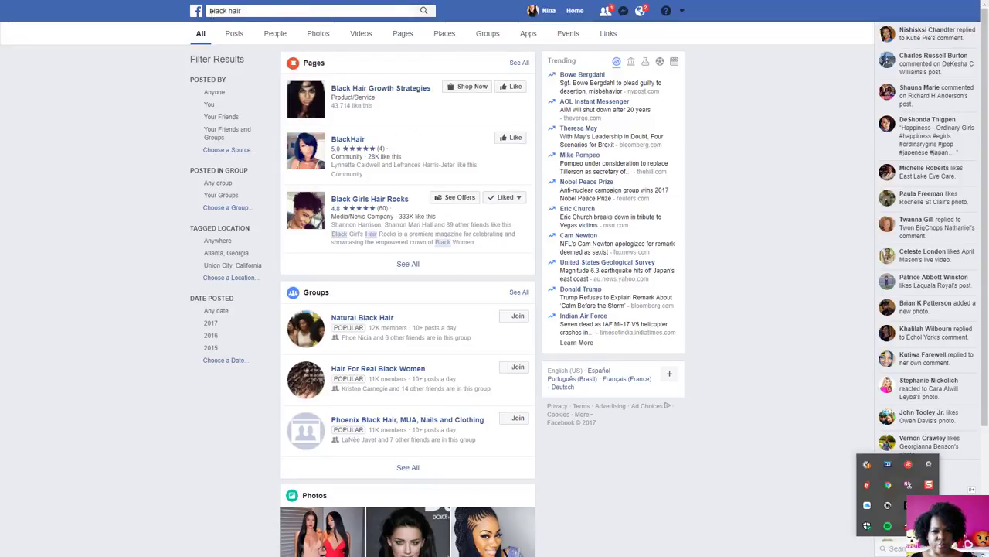
# Step: Limit the "black hair" results to groups and review the matching groups
pyautogui.click(489, 35)
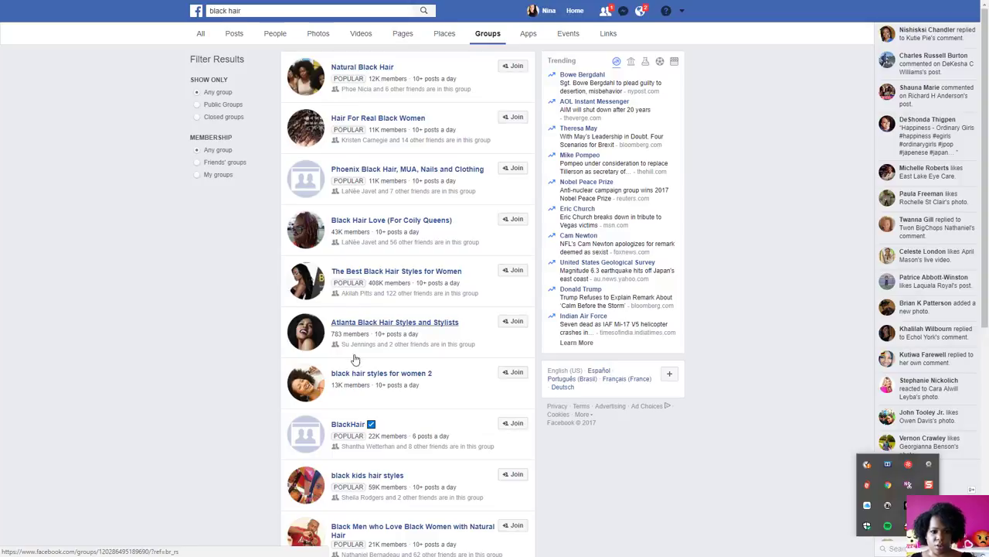
pyautogui.scroll(-2, 361, 365)
pyautogui.scroll(-2, 361, 365)
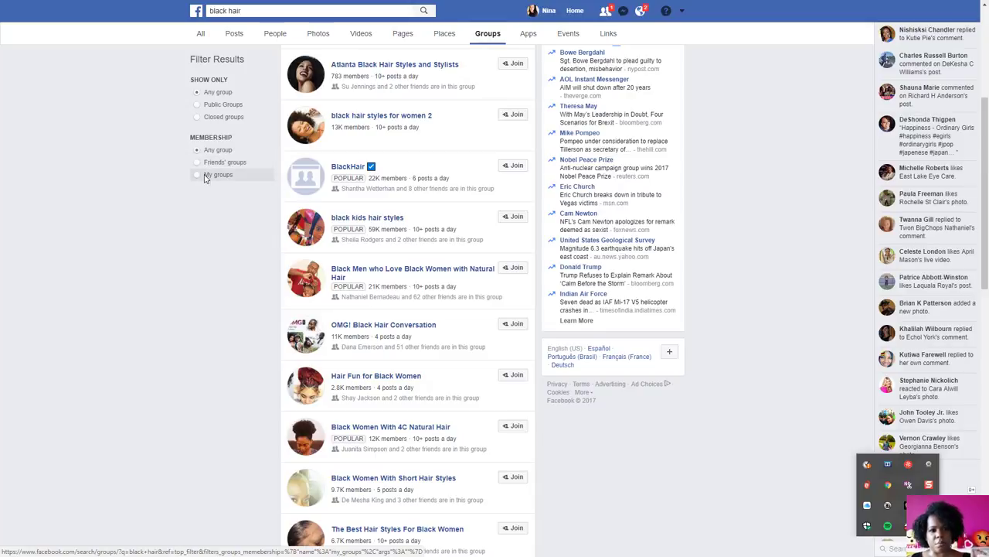
# Step: Go back from the search results to the group discovery page
pyautogui.rightClick(141, 66)
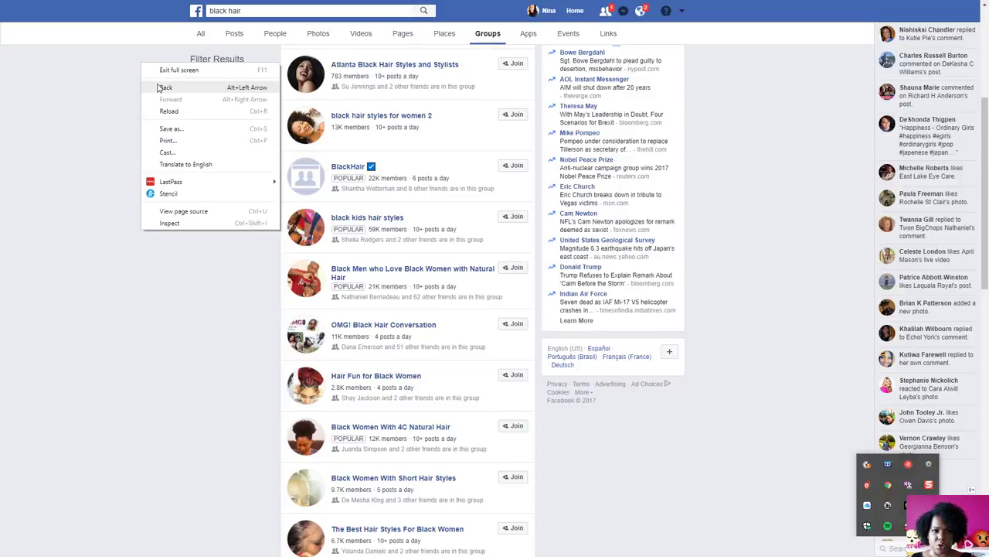
pyautogui.click(157, 88)
pyautogui.rightClick(157, 88)
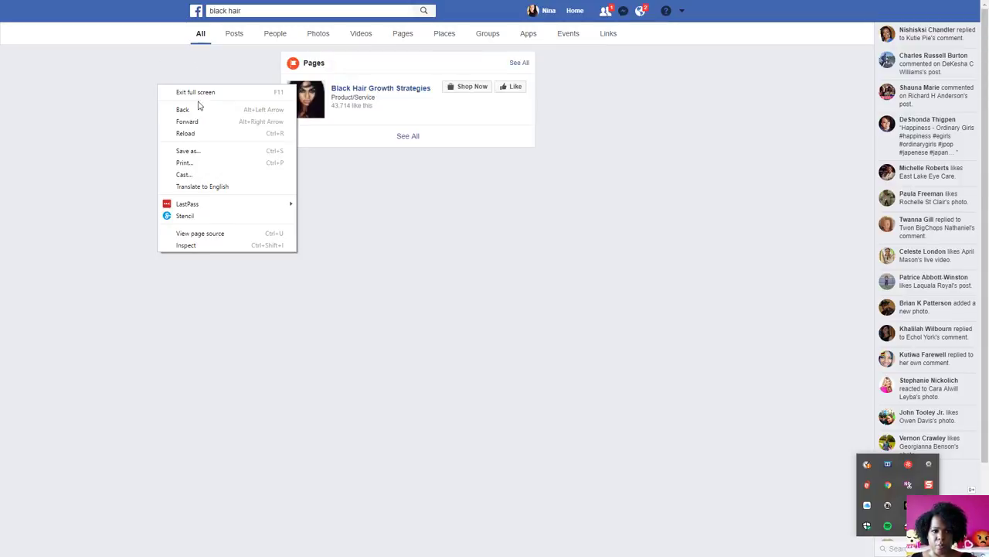
pyautogui.click(205, 107)
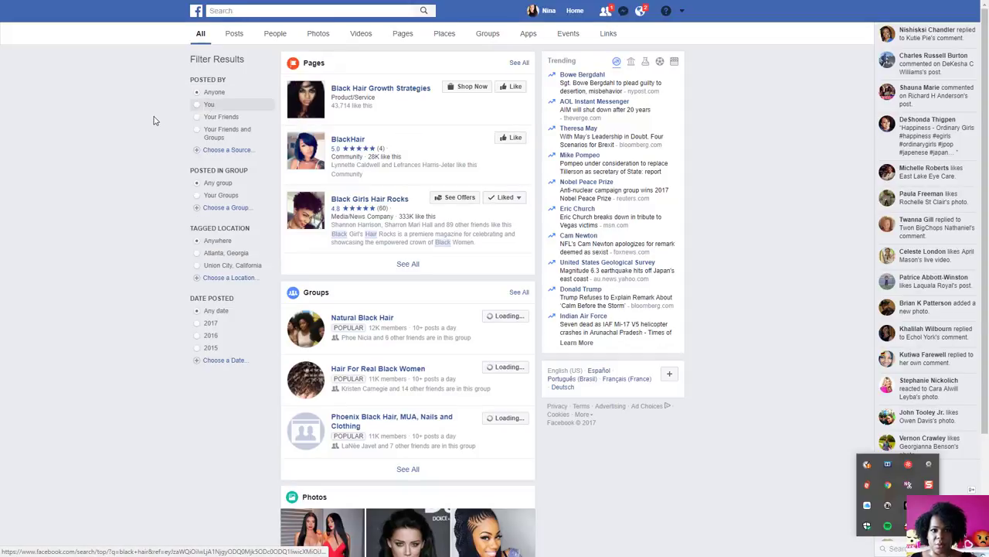
pyautogui.rightClick(75, 97)
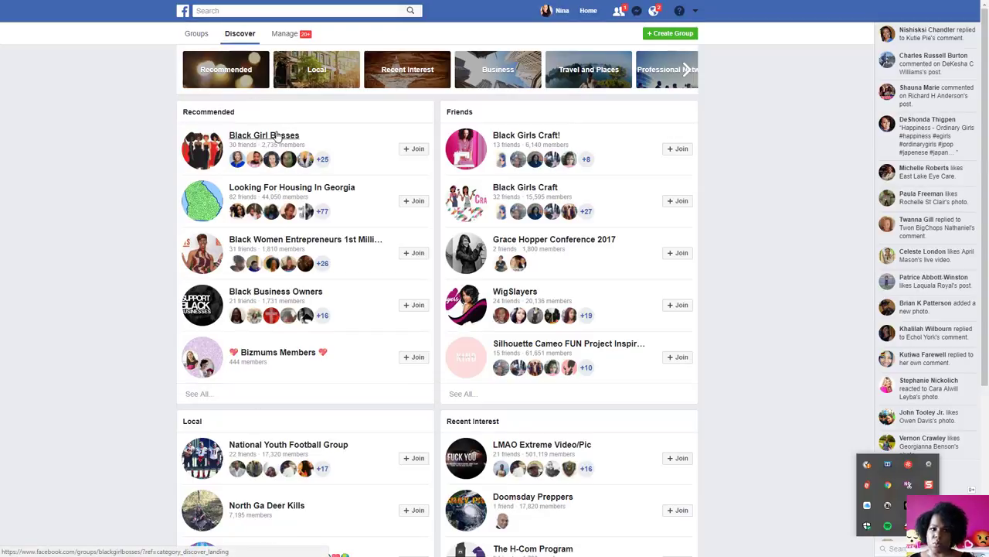
# Step: Examine the suggested groups in each discovery category, from Recommended and Friends down to Food and Health and Fitness
pyautogui.moveTo(277, 136)
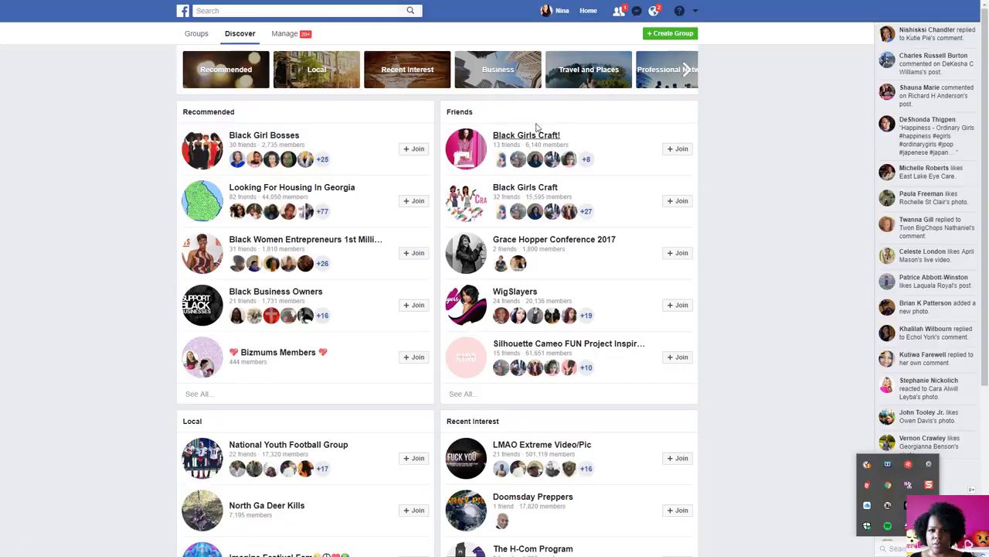
pyautogui.scroll(-1, 526, 351)
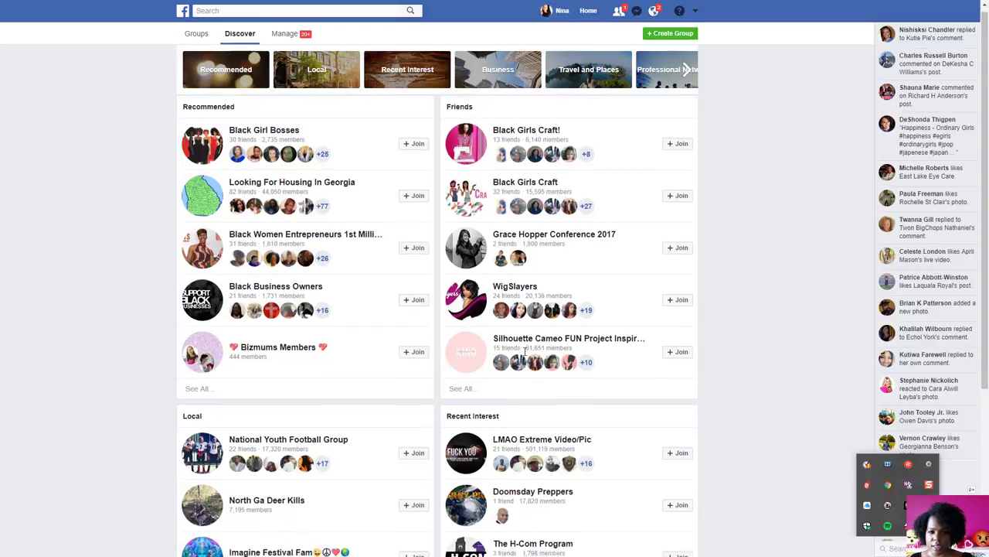
pyautogui.scroll(-3, 526, 352)
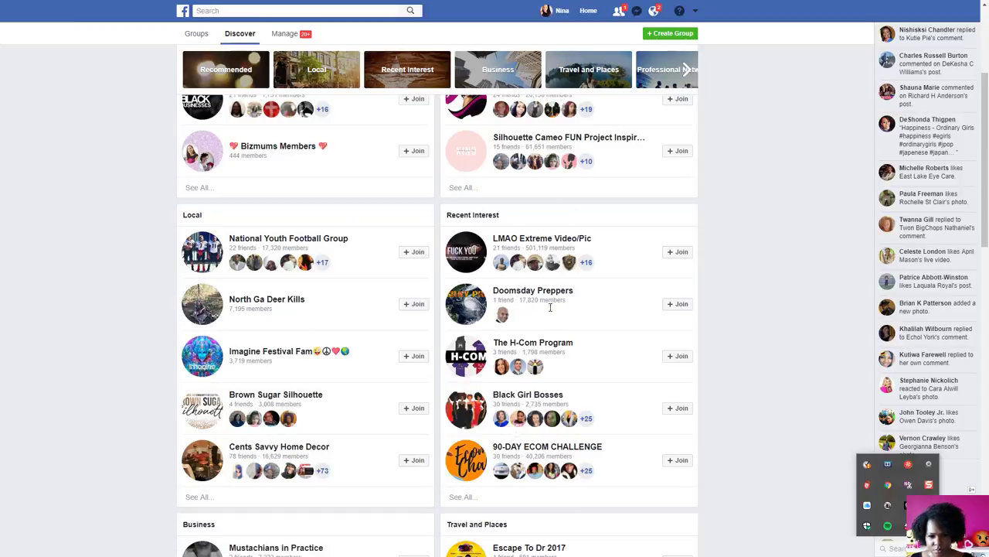
pyautogui.scroll(-3, 559, 479)
pyautogui.scroll(-3, 560, 453)
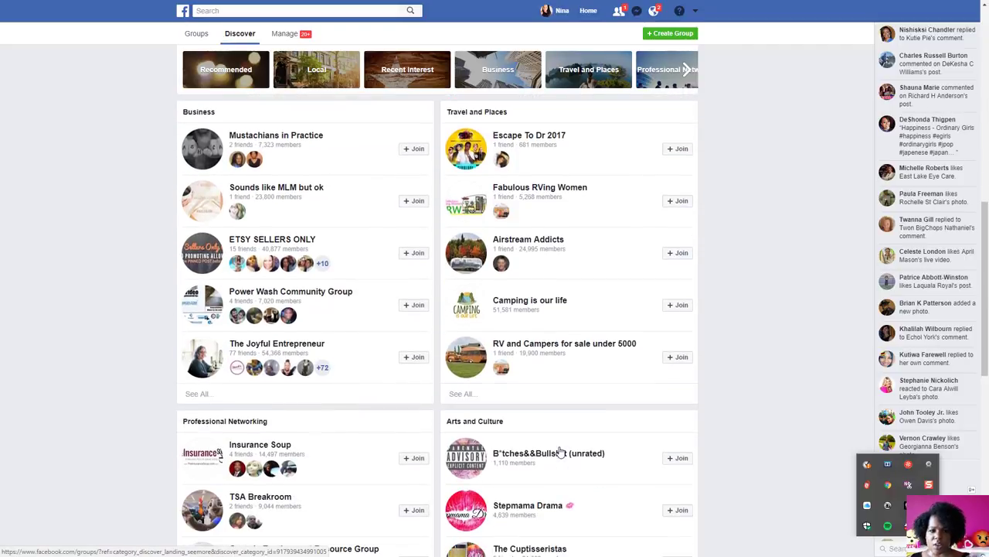
pyautogui.scroll(-8, 561, 452)
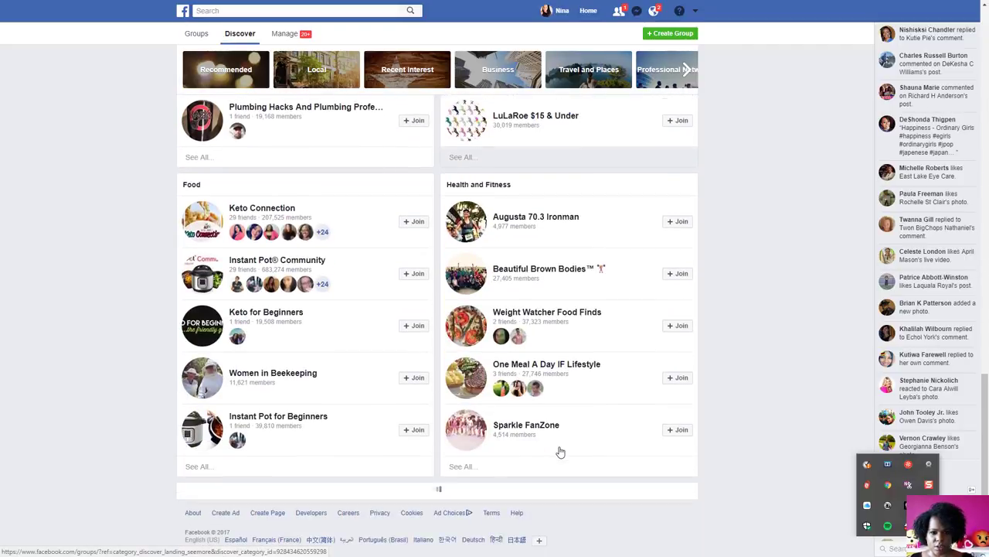
pyautogui.scroll(13, 560, 452)
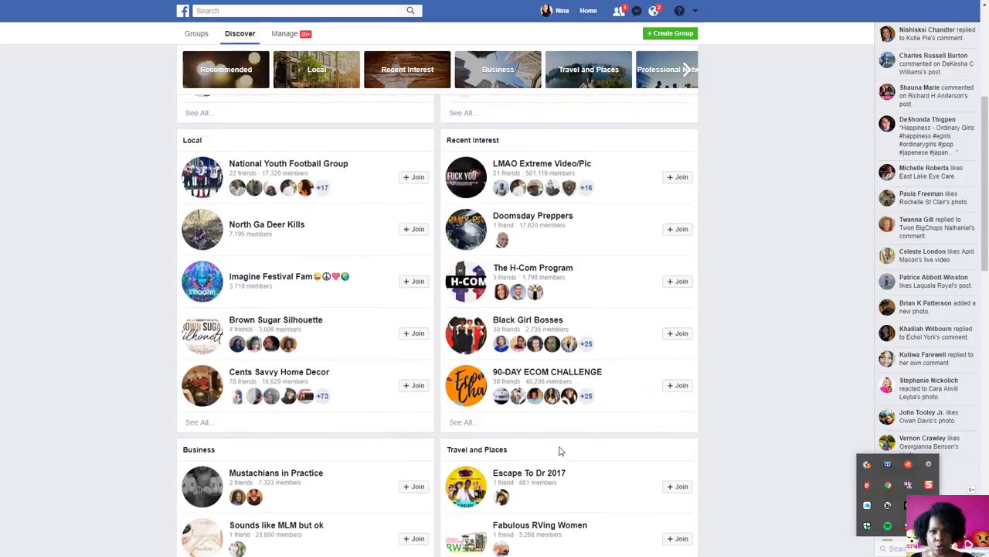
pyautogui.scroll(4, 561, 451)
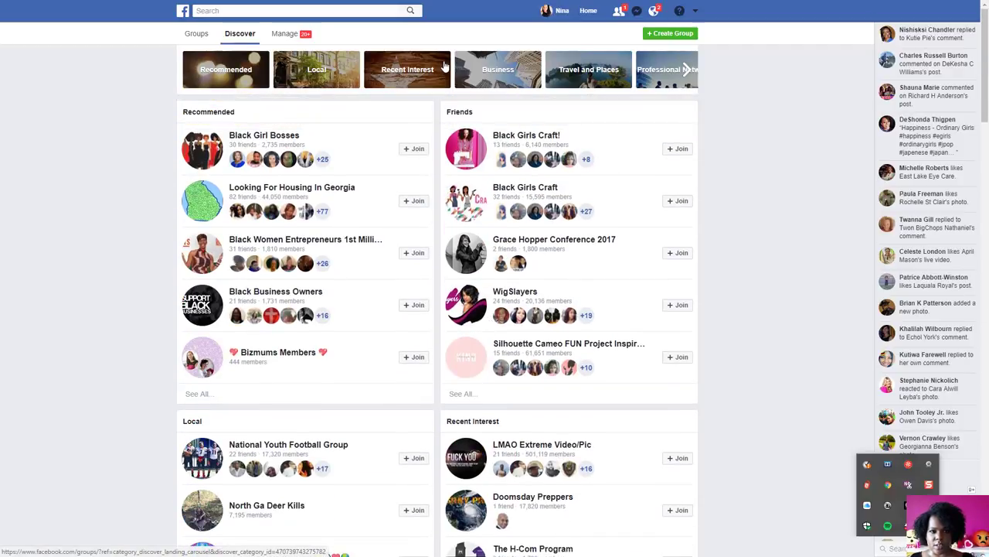
# Step: Browse the remaining group categories in the discovery carousel, past Games and Home and Garden to Parenting
pyautogui.click(687, 69)
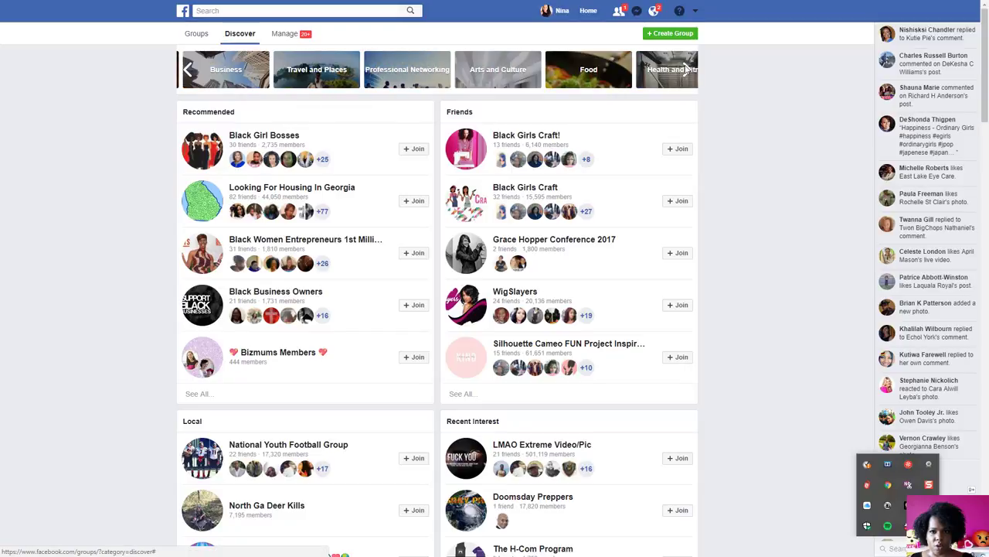
pyautogui.click(686, 69)
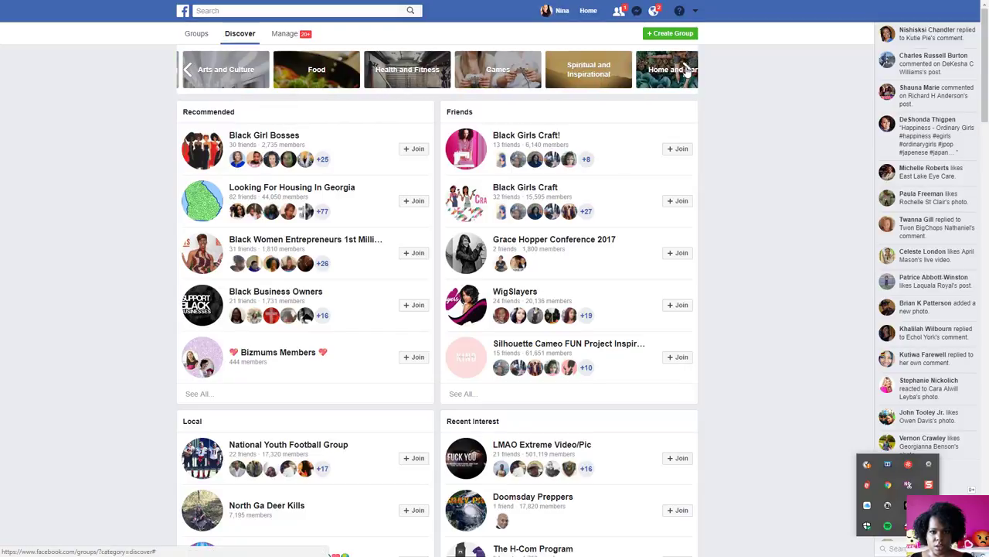
pyautogui.click(687, 69)
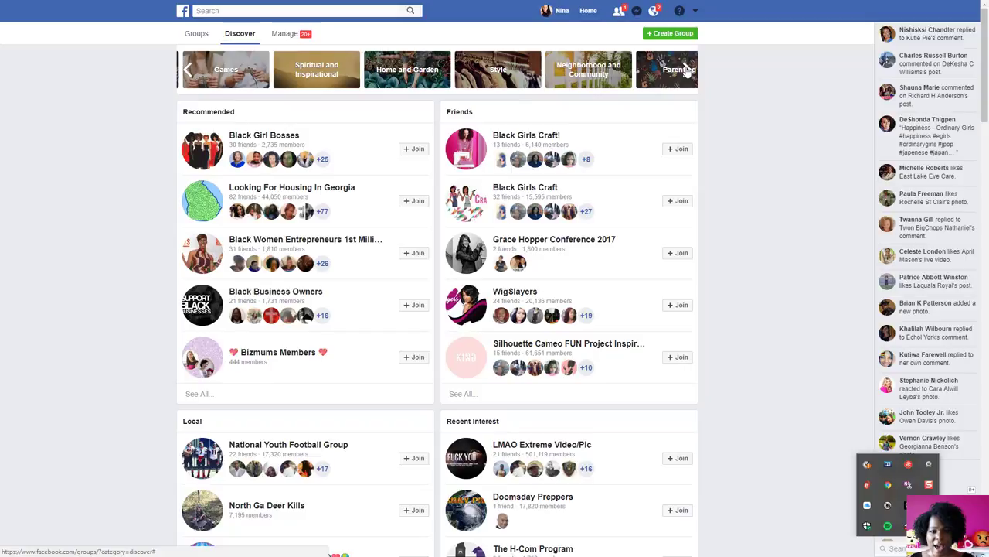
pyautogui.click(686, 70)
# Step: Open group management and review the pending group invites
pyautogui.click(300, 37)
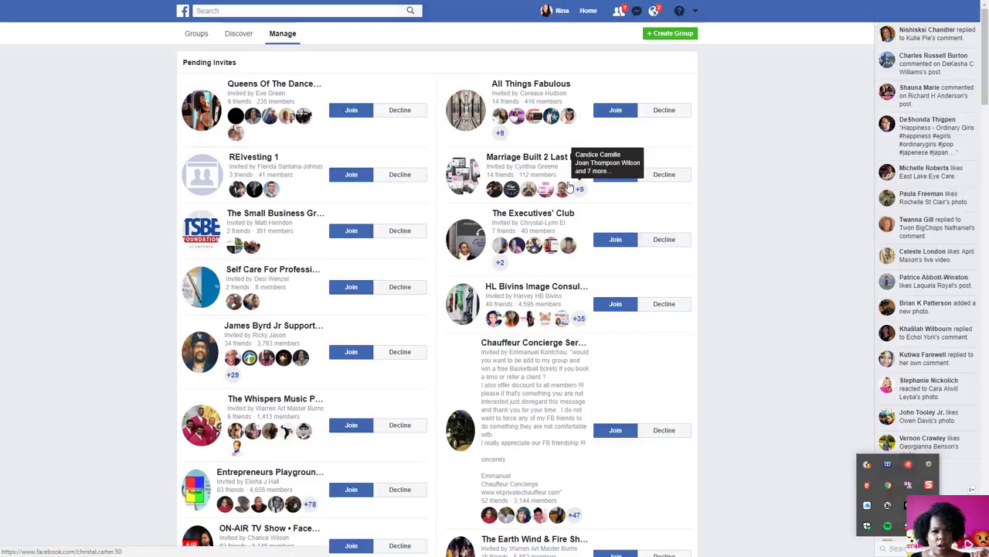
pyautogui.moveTo(568, 186)
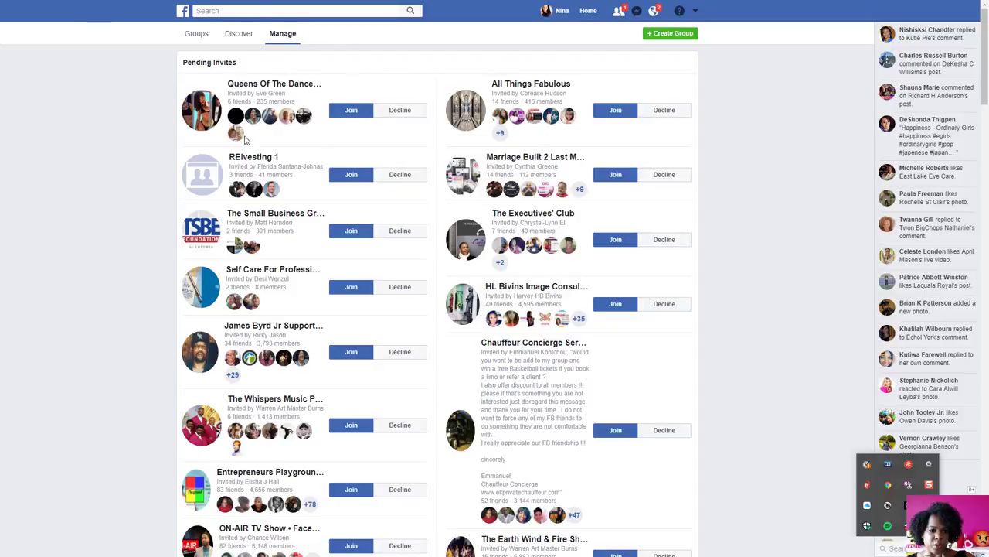
pyautogui.scroll(-4, 320, 144)
pyautogui.scroll(3, 320, 144)
pyautogui.scroll(1, 321, 143)
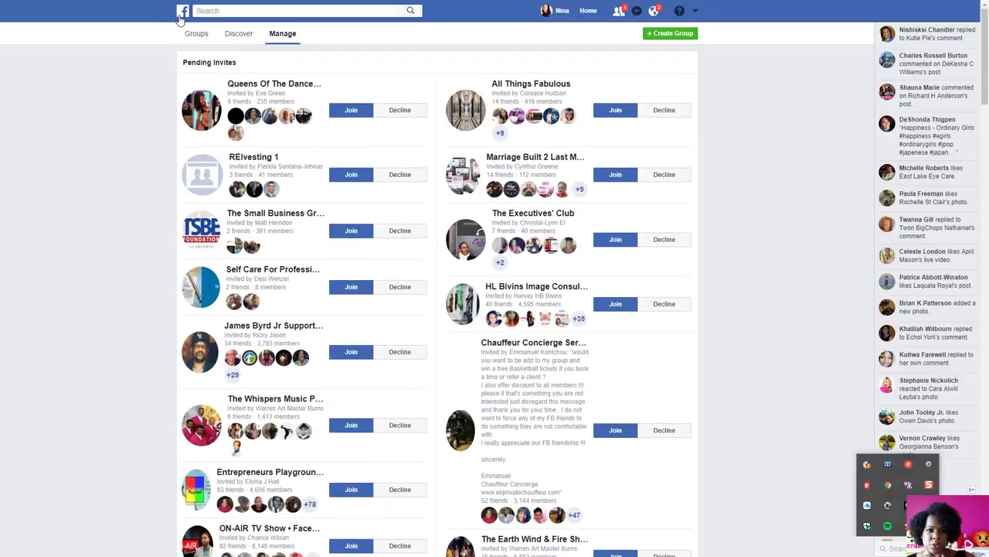
# Step: Start creating a new group from the Groups page and name it "Atlanta Natural Hair Gurus w/" followed by the owner's full name
pyautogui.click(200, 38)
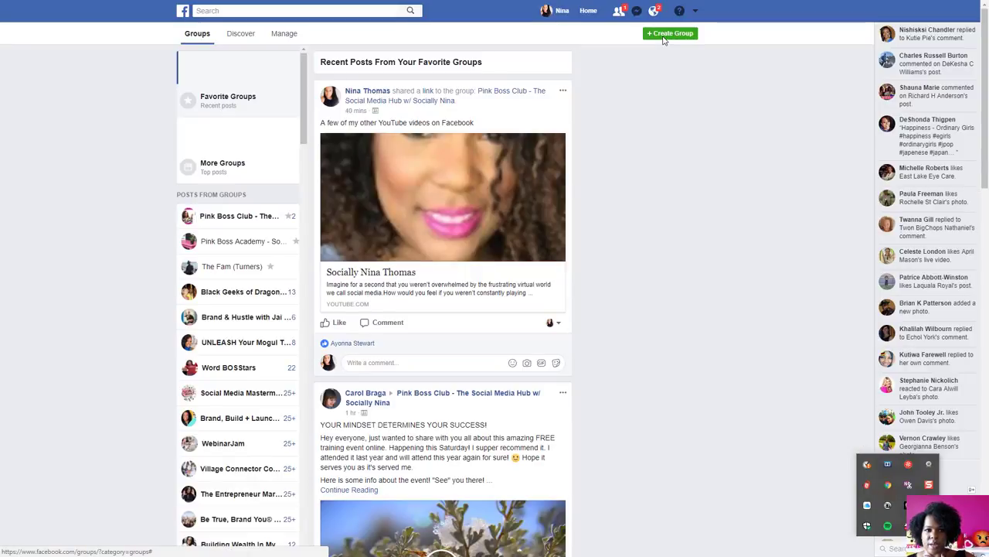
pyautogui.click(665, 34)
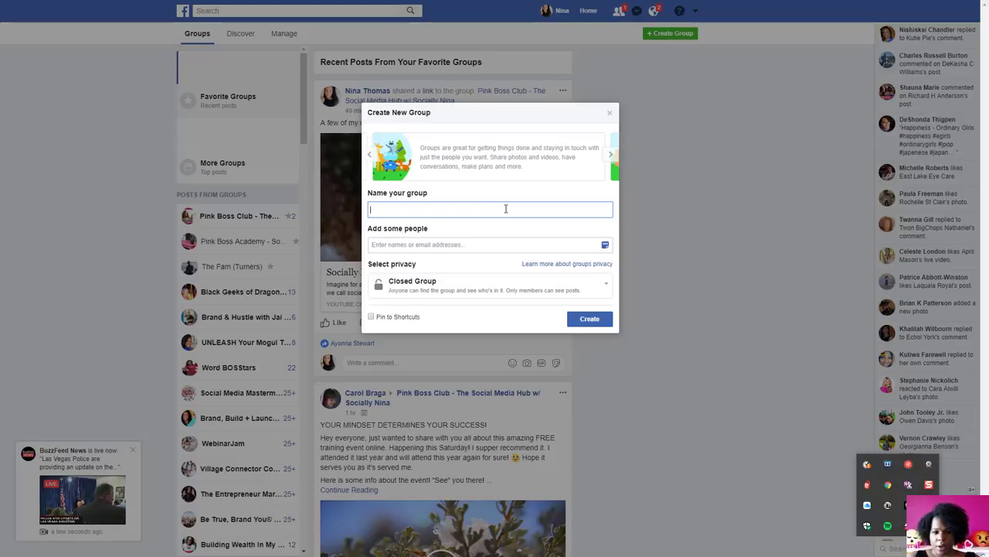
pyautogui.write('Atlanta')
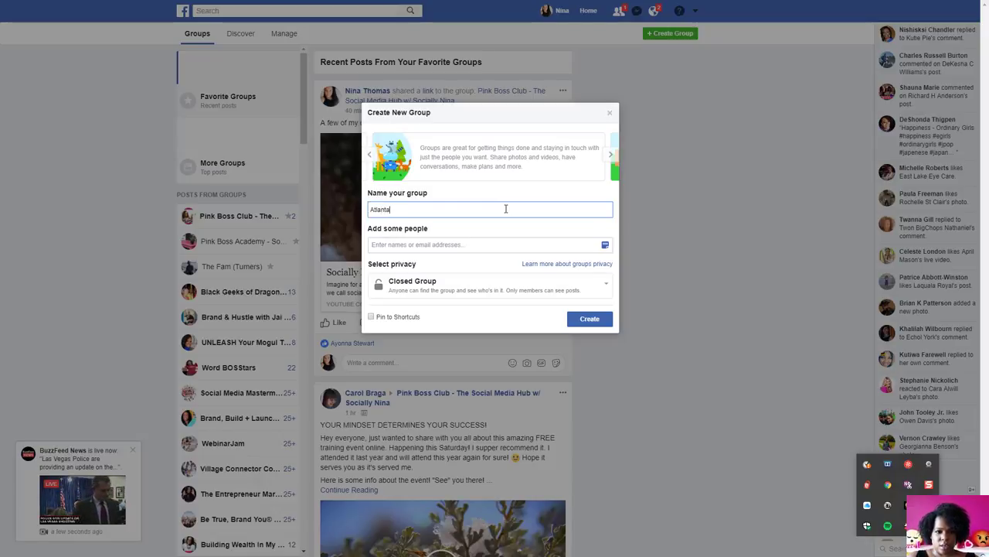
pyautogui.write(' Natural Hair Gurus')
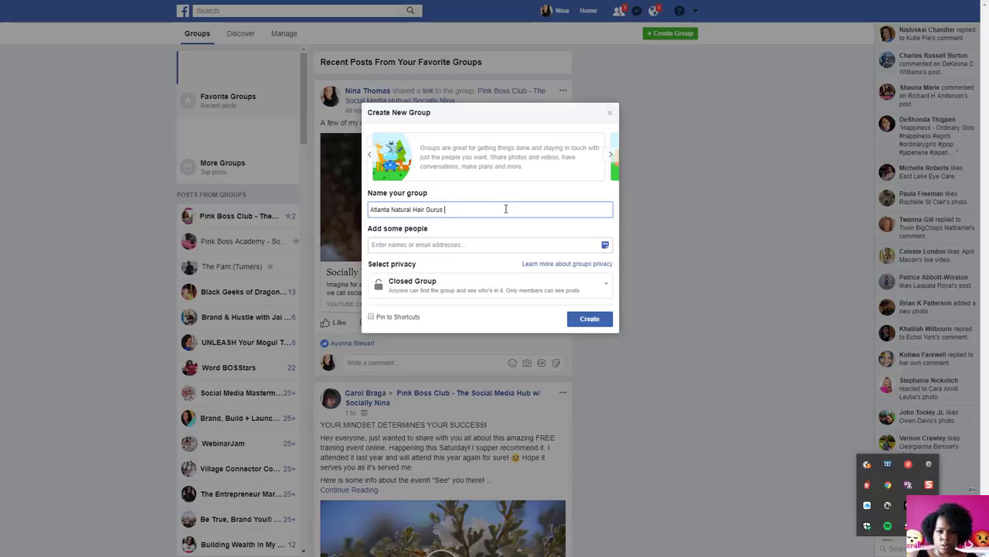
pyautogui.write('w/ Nina thomas')
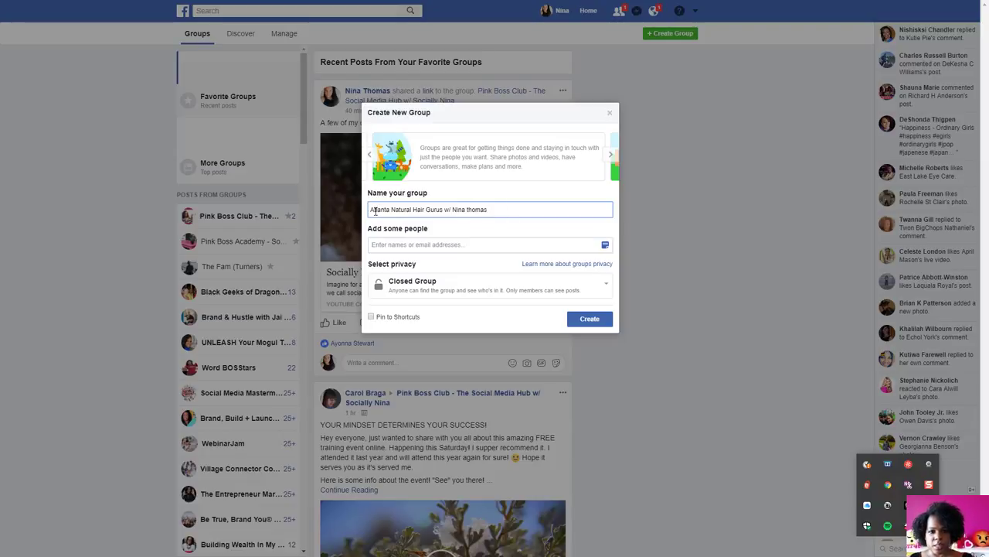
# Step: Replace the owner's full name at the end of the group name with the brand name "Socially Nina"
pyautogui.doubleClick(481, 209)
pyautogui.click(467, 210)
pyautogui.press('Delete')
pyautogui.moveTo(488, 209); pyautogui.dragTo(455, 213)
pyautogui.write('Socially')
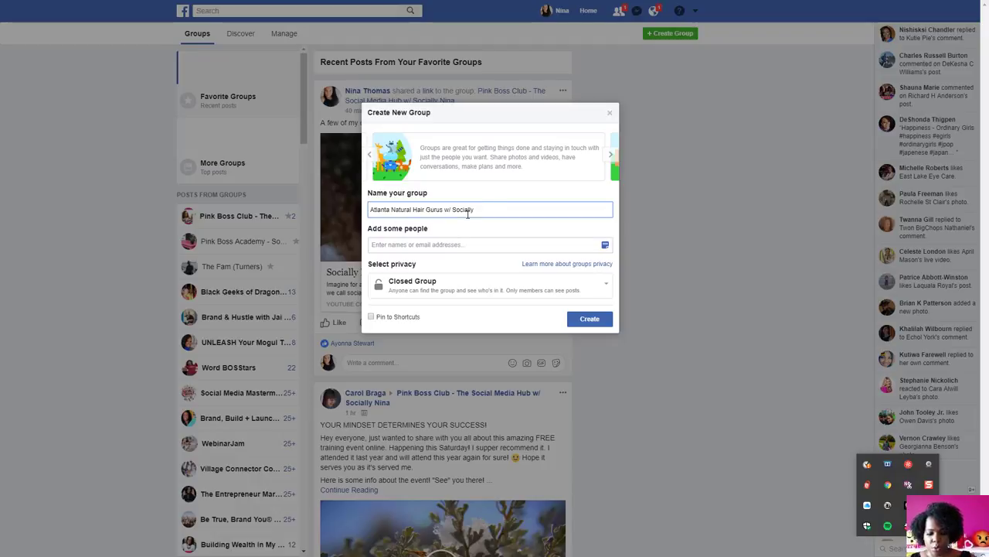
# Step: Open an invite note for the new group and add a suggested friend to the people to invite
pyautogui.click(397, 244)
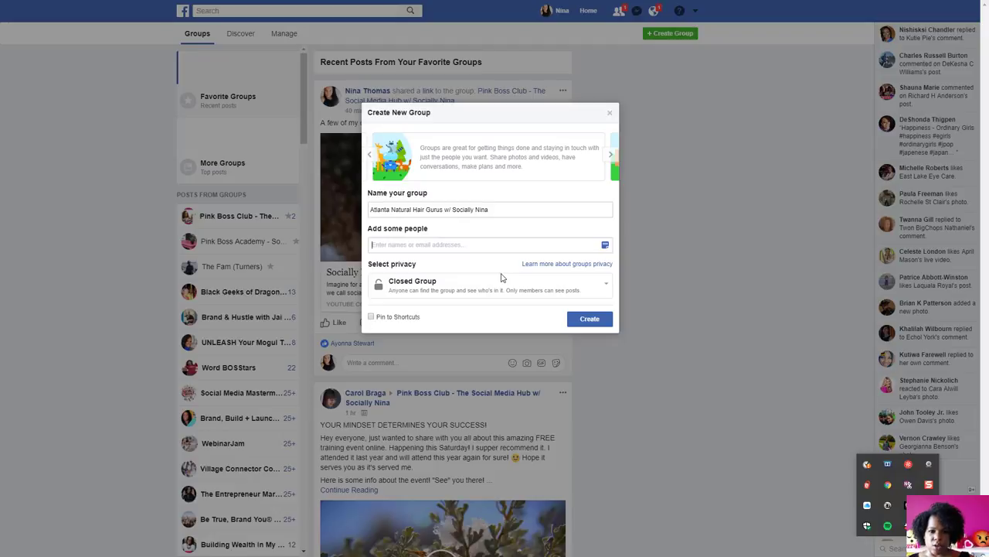
pyautogui.click(605, 246)
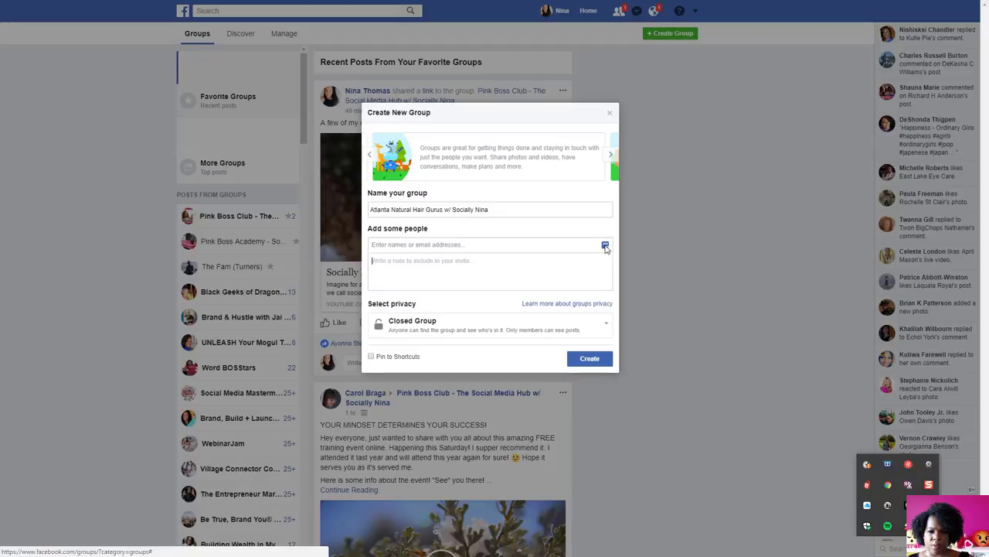
pyautogui.click(464, 244)
pyautogui.write('nina')
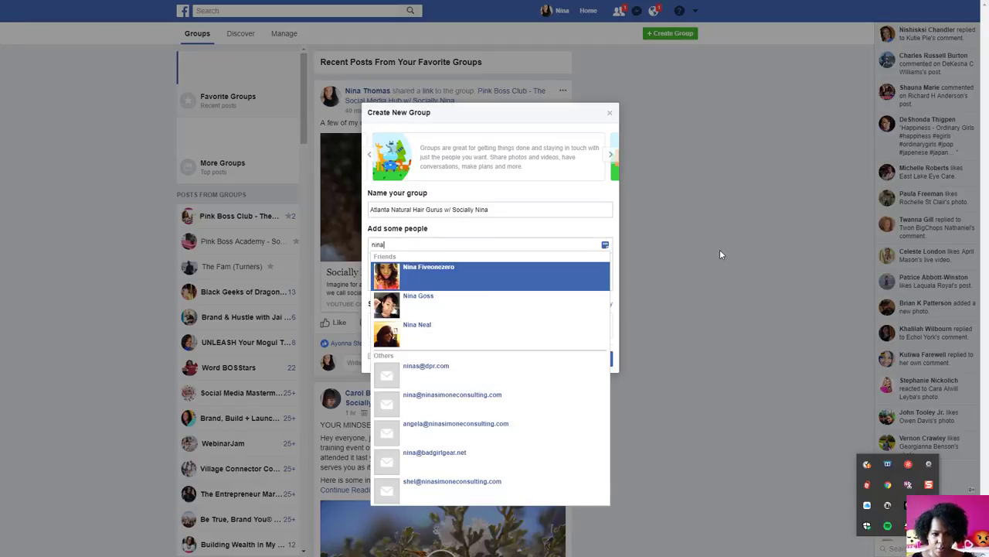
pyautogui.click(476, 272)
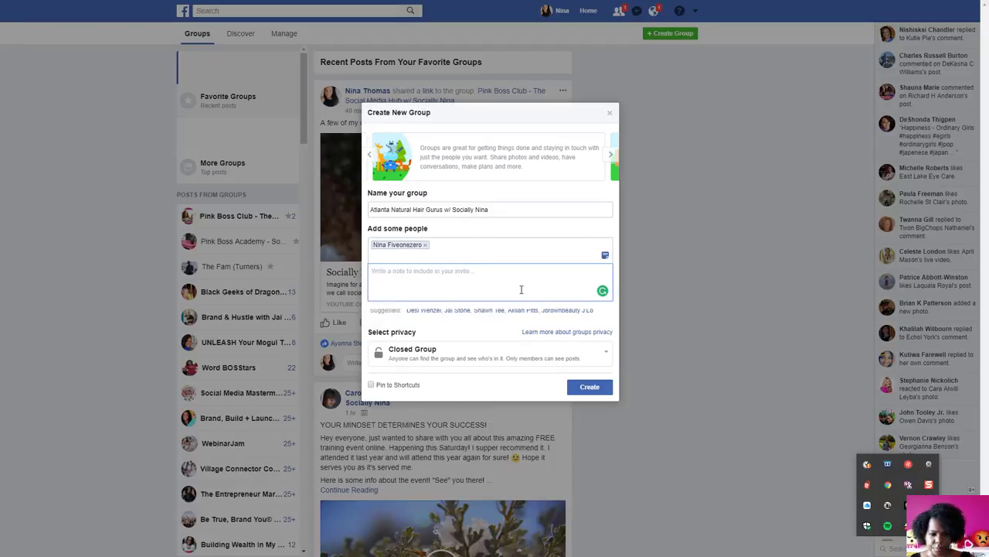
# Step: Write an invite note that greets the friend by first name and adds "I know you'll love this awesome group."
pyautogui.write('Hey Nina')
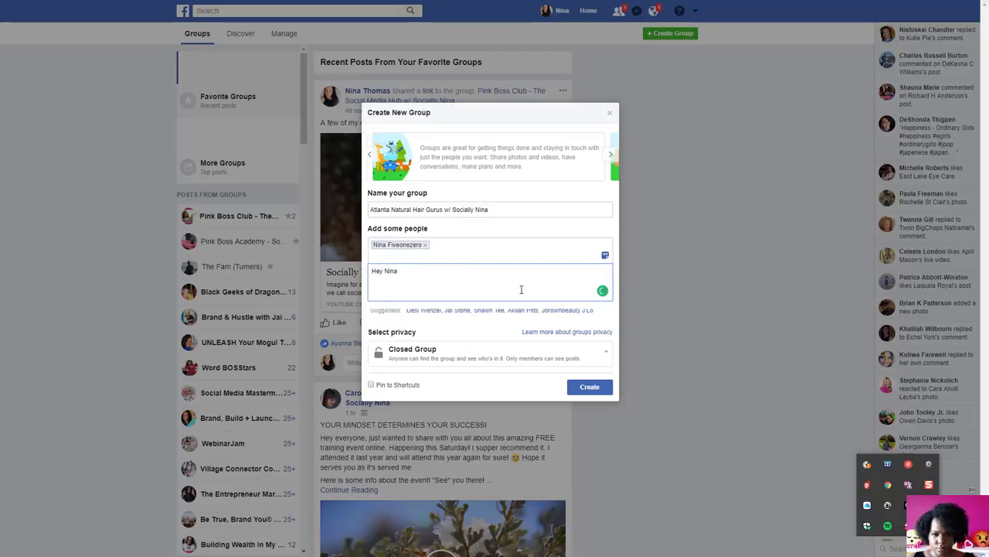
pyautogui.write("! I know you'")
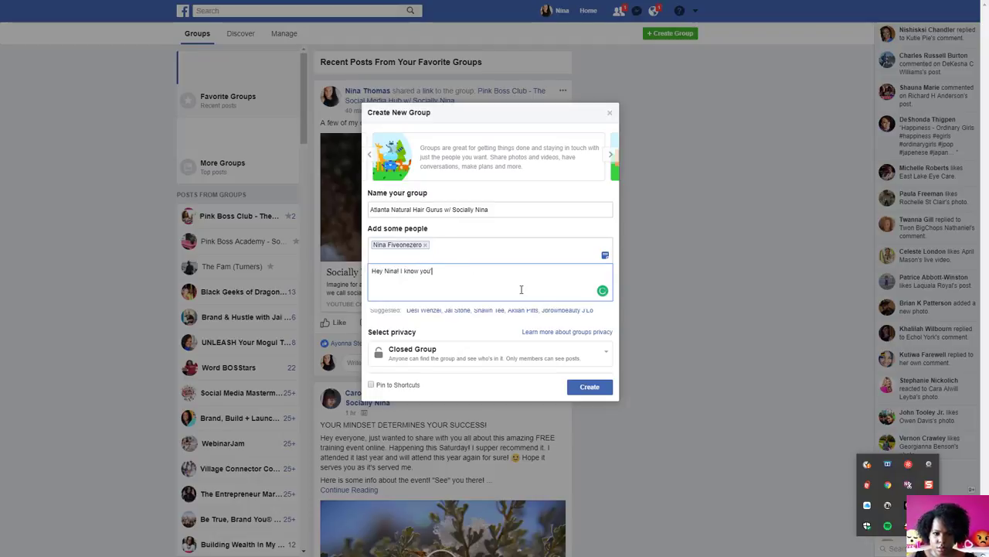
pyautogui.write('ll love this awesome group')
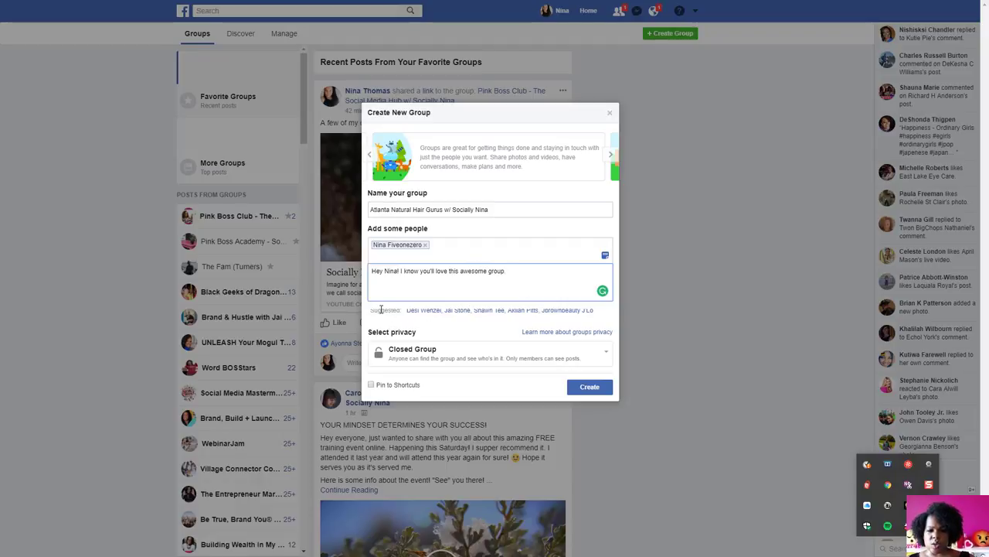
pyautogui.write('.')
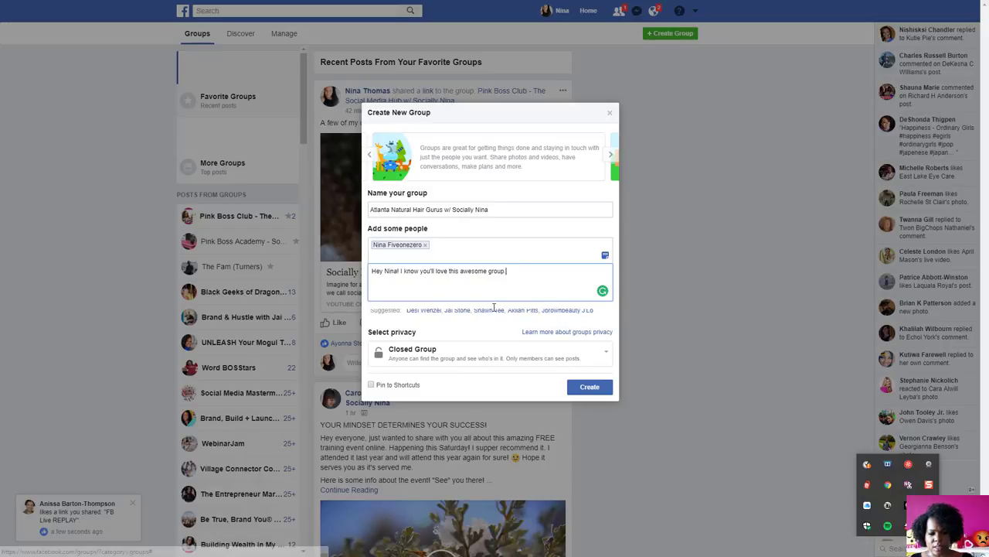
# Step: Try the Secret Group privacy option for the new group, and set the privacy back to Closed Group
pyautogui.click(512, 353)
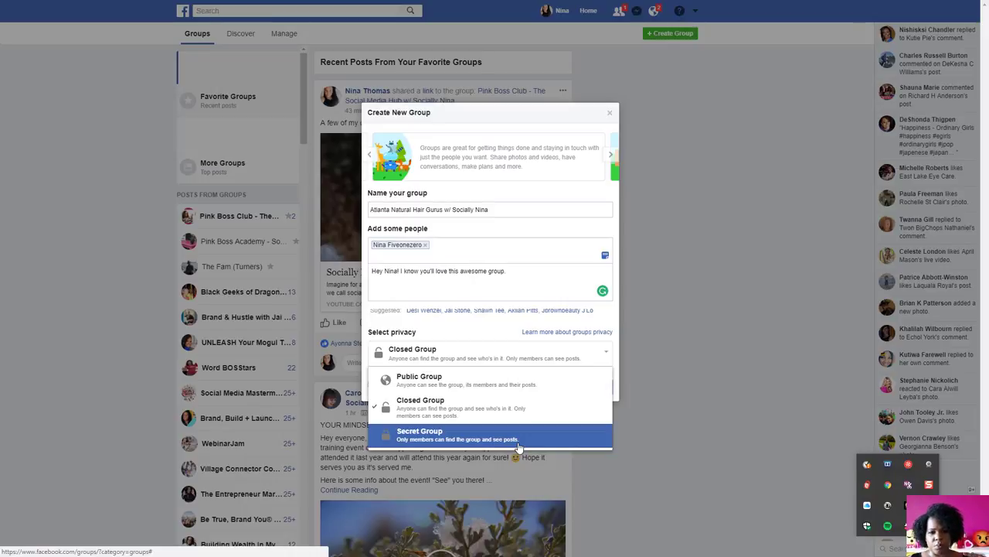
pyautogui.click(520, 444)
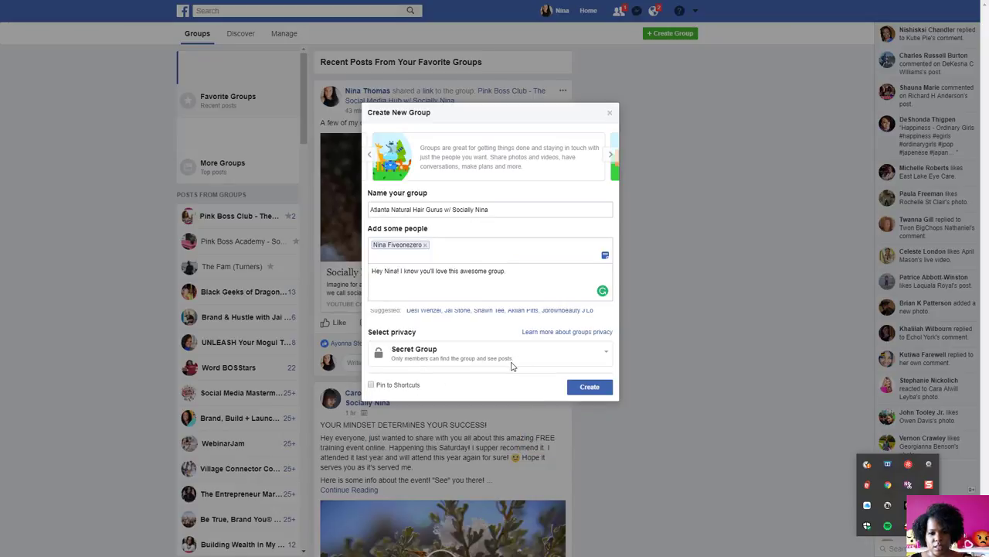
pyautogui.click(511, 358)
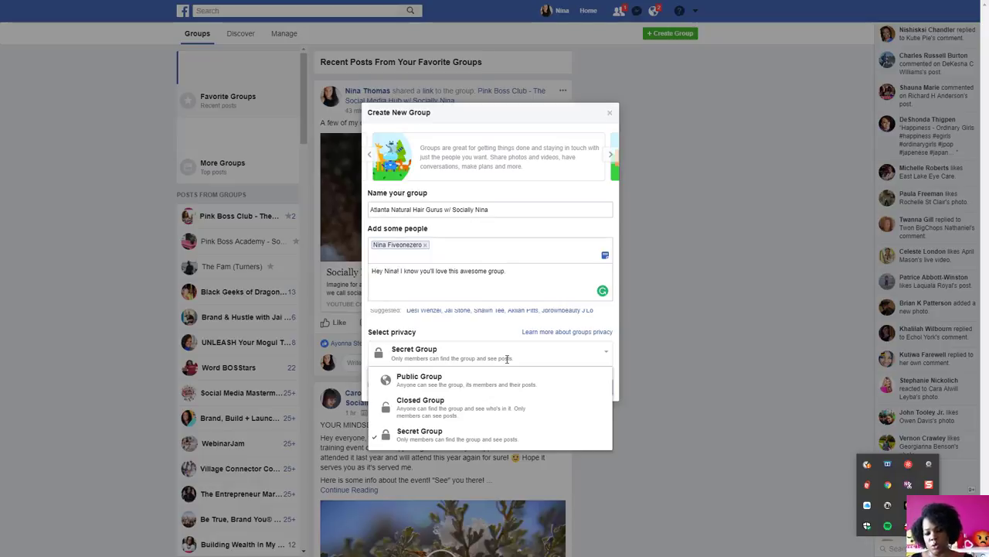
pyautogui.click(499, 413)
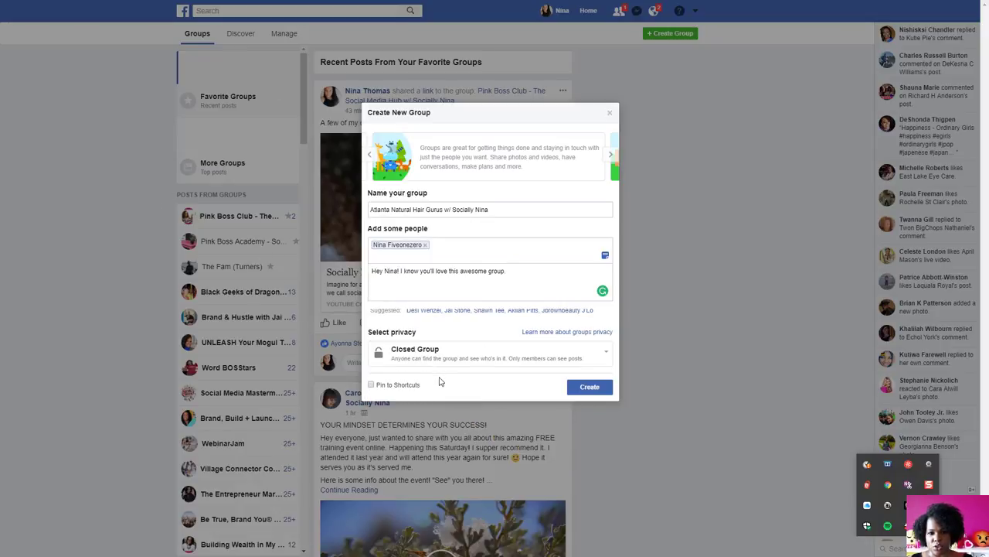
# Step: Pin the new group to Shortcuts and browse the suggested group ideas in the creation dialog
pyautogui.click(371, 385)
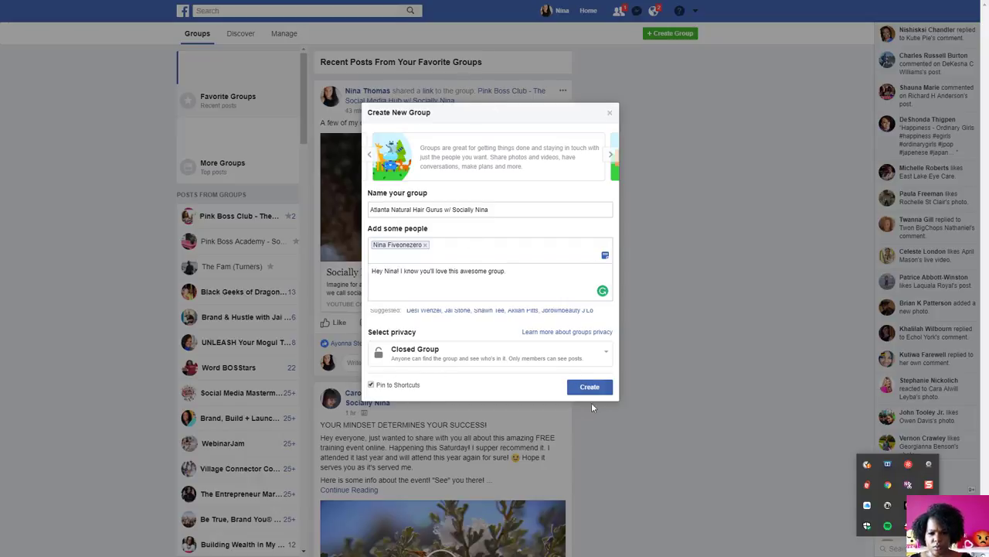
pyautogui.click(596, 390)
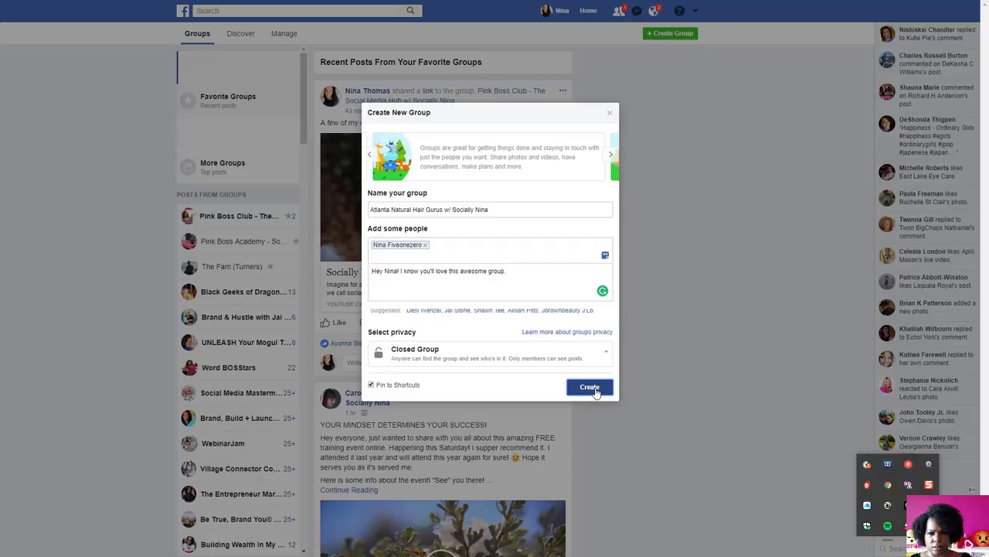
pyautogui.click(610, 155)
pyautogui.click(610, 155)
pyautogui.click(609, 156)
pyautogui.click(610, 155)
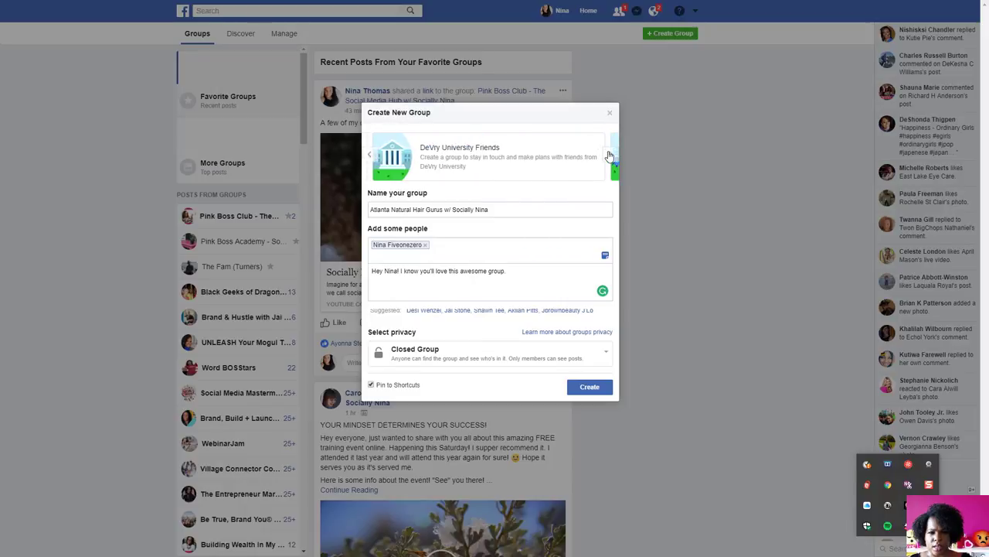
pyautogui.click(610, 155)
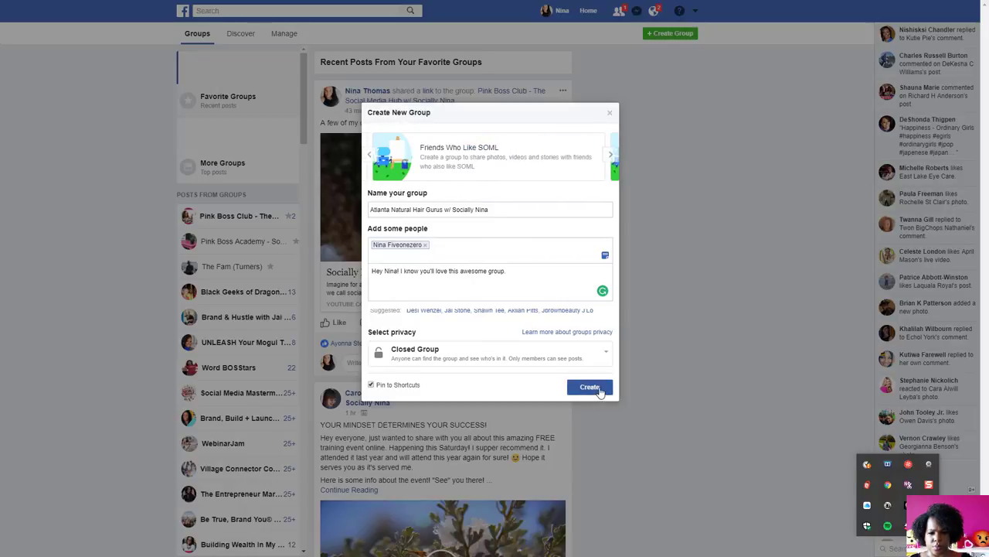
# Step: Create the group and skip choosing an icon for it
pyautogui.click(600, 390)
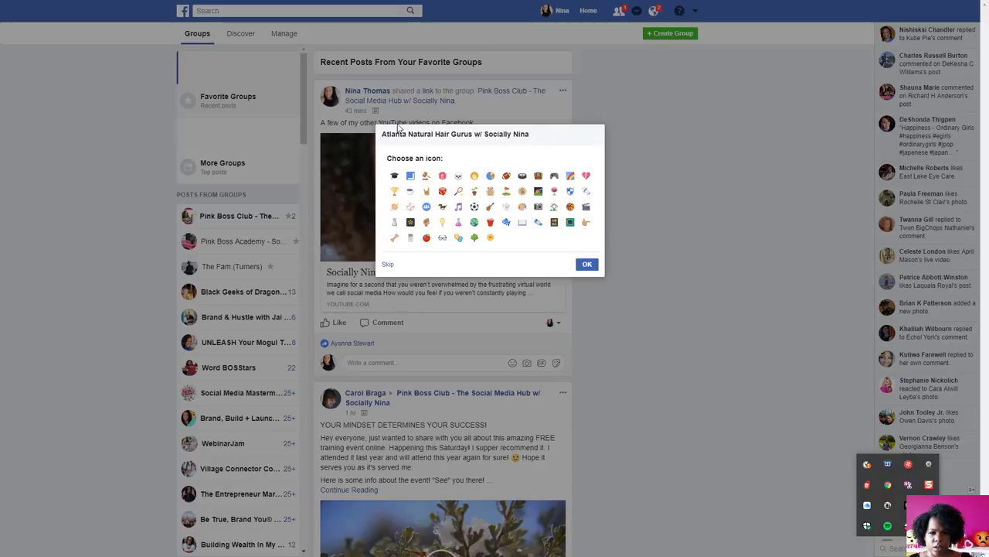
pyautogui.click(386, 263)
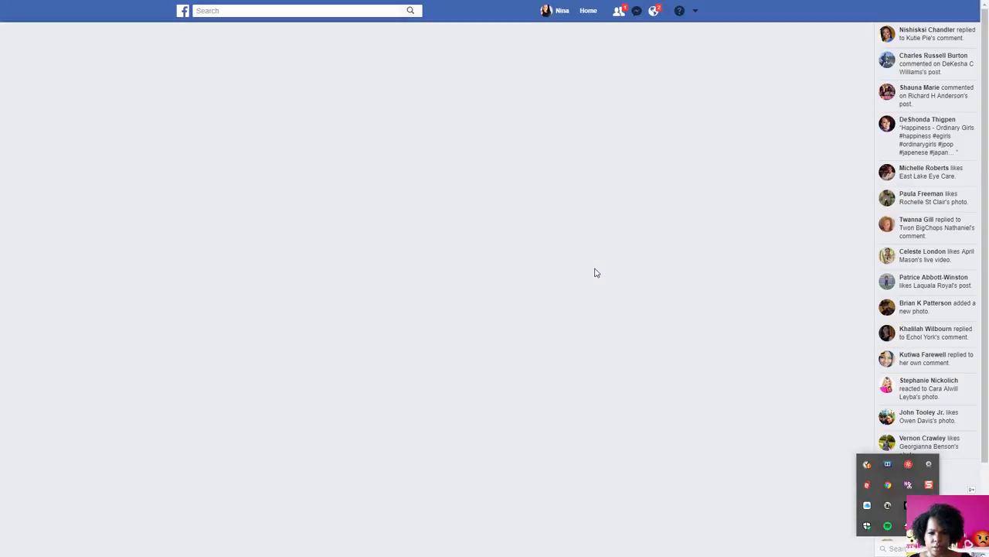
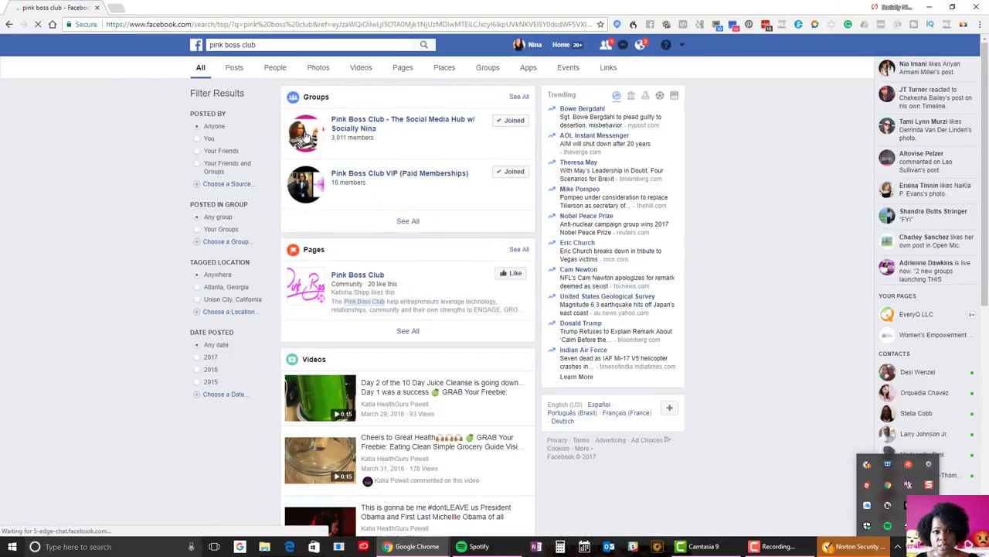
# Step: View the cover photo of the Pink Boss Club - The Social Media Hub group as an example, and return to the new group
pyautogui.moveTo(304, 137)
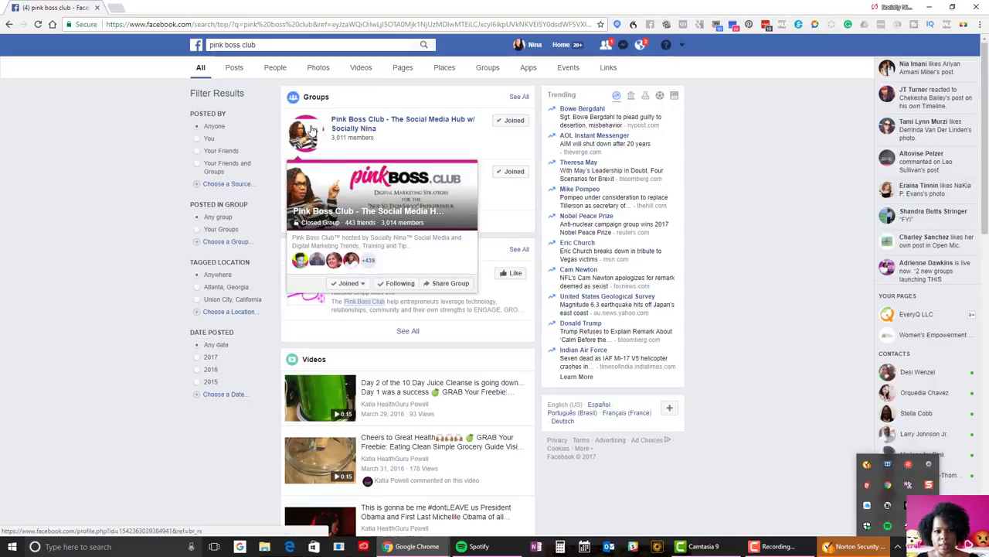
pyautogui.click(346, 124)
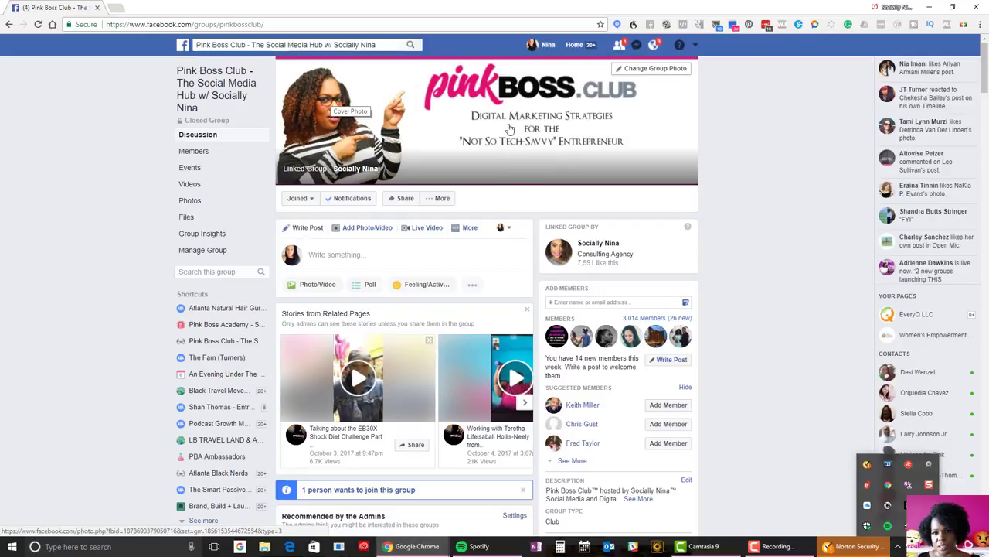
pyautogui.moveTo(517, 10); pyautogui.dragTo(988, 93)
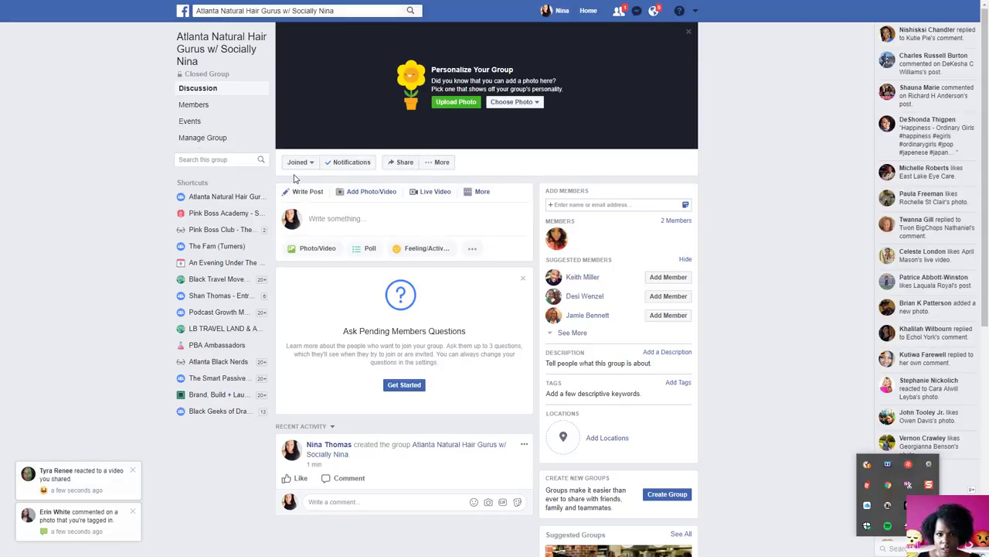
# Step: Open the new group's settings for editing and look through the available group icons without choosing one
pyautogui.click(440, 162)
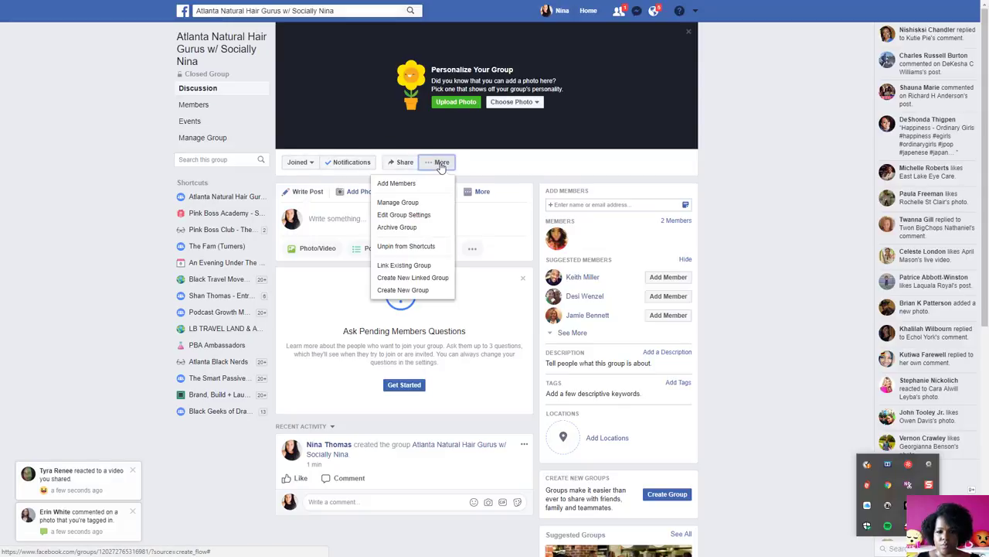
pyautogui.click(421, 216)
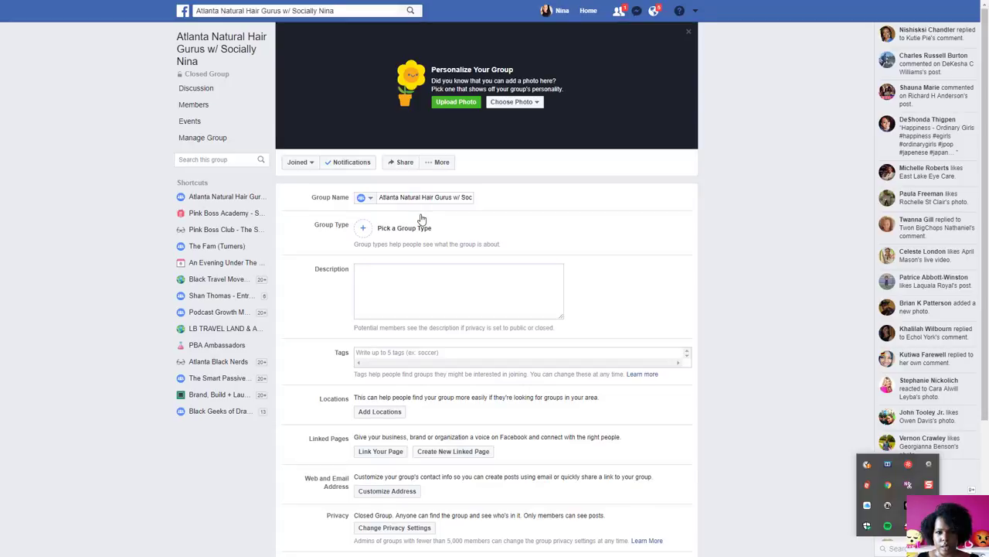
pyautogui.click(368, 198)
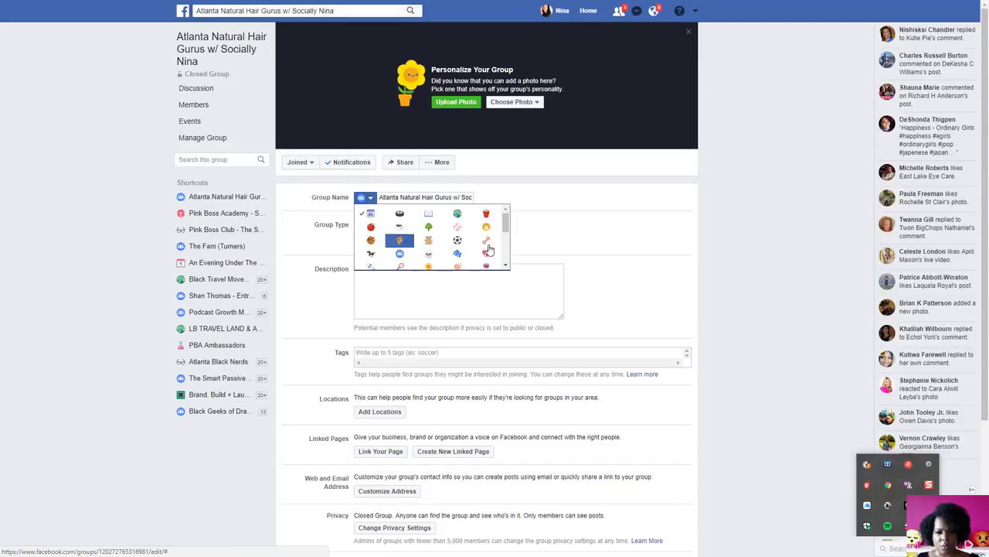
pyautogui.click(563, 246)
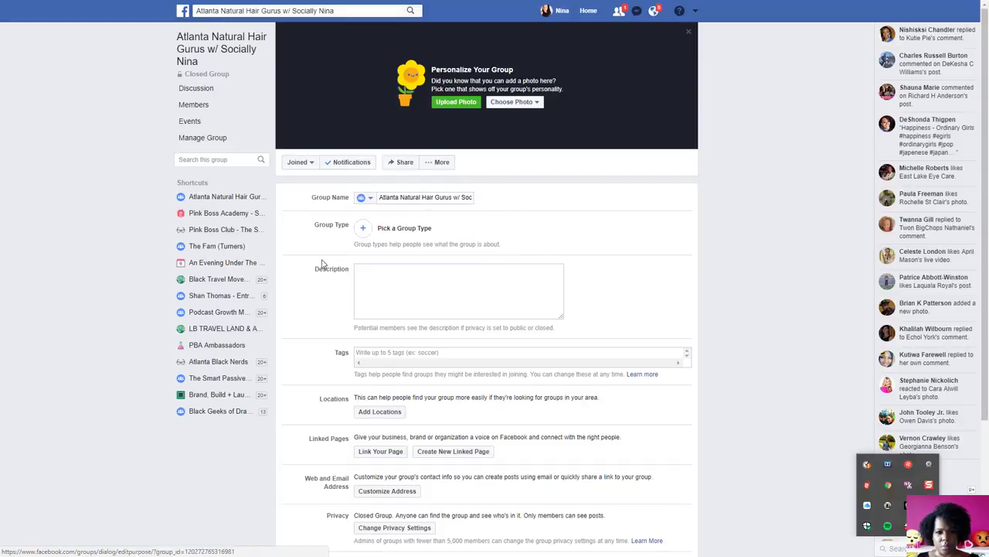
# Step: Set the group type to Support in the group settings
pyautogui.click(363, 232)
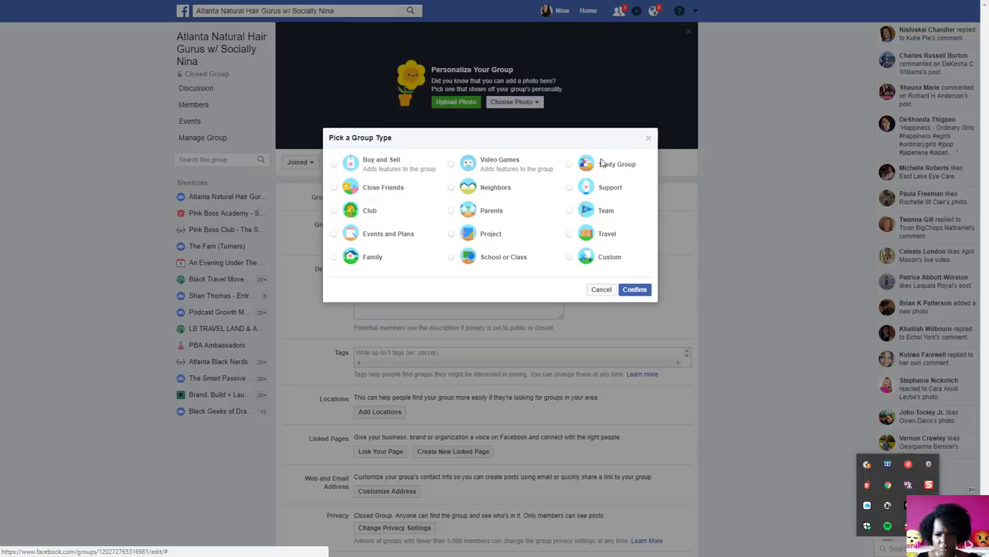
pyautogui.click(570, 187)
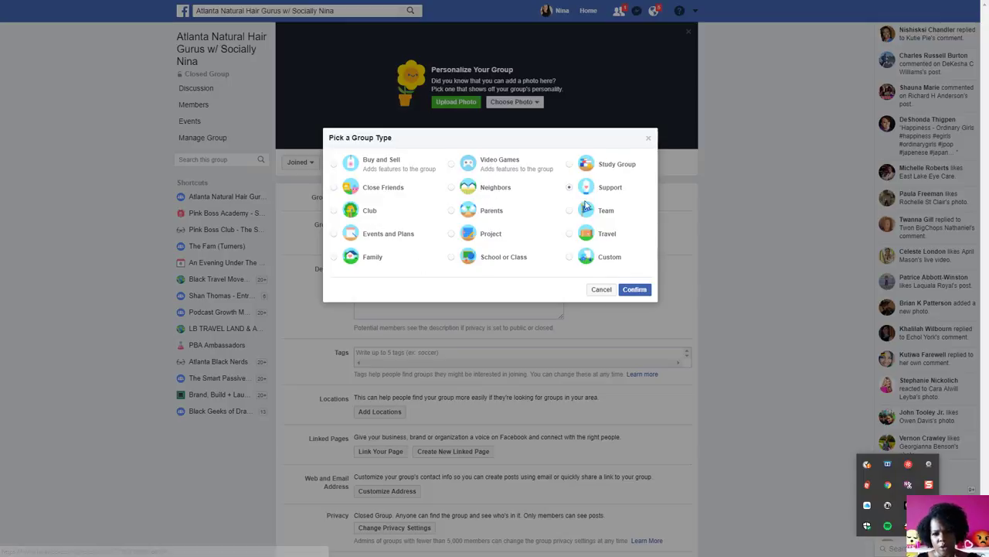
pyautogui.click(634, 290)
pyautogui.scroll(-2, 655, 278)
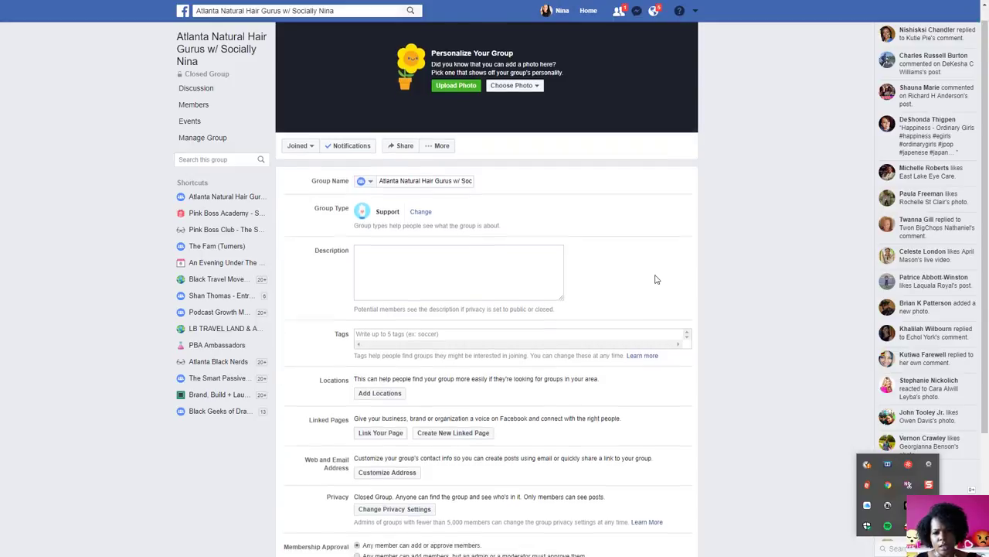
# Step: Leave the group description empty and add the tags Natural Hair Mag and Natural Chica to the group
pyautogui.click(472, 188)
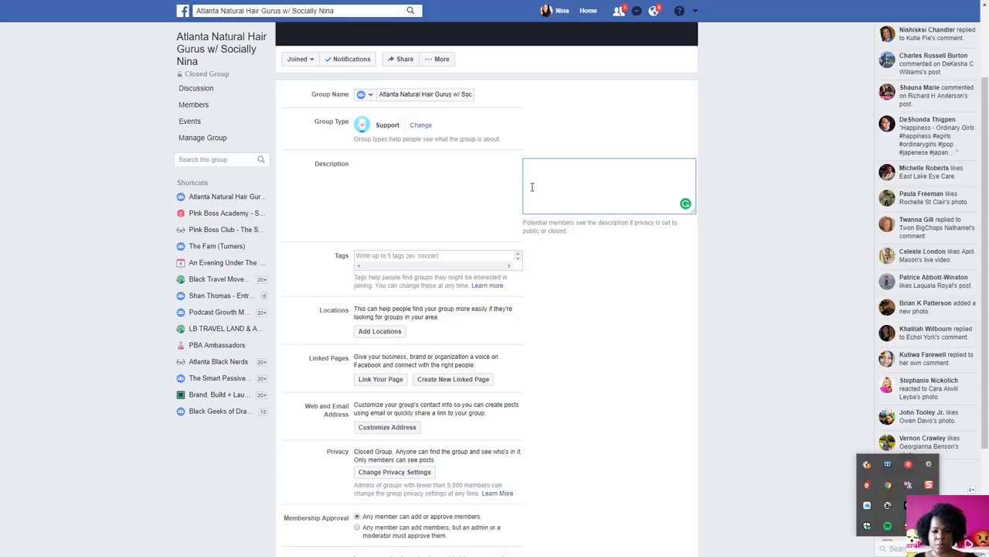
pyautogui.click(467, 252)
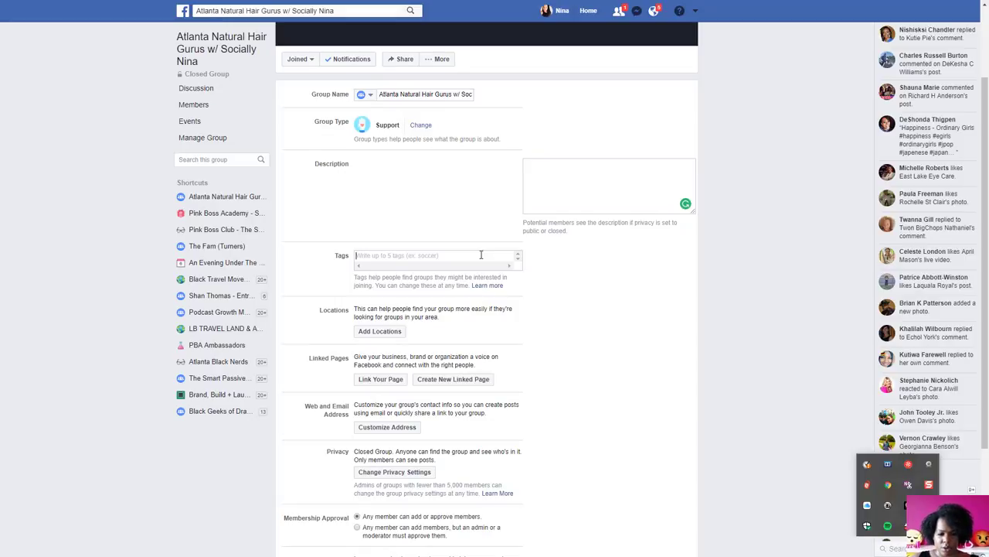
pyautogui.write('na')
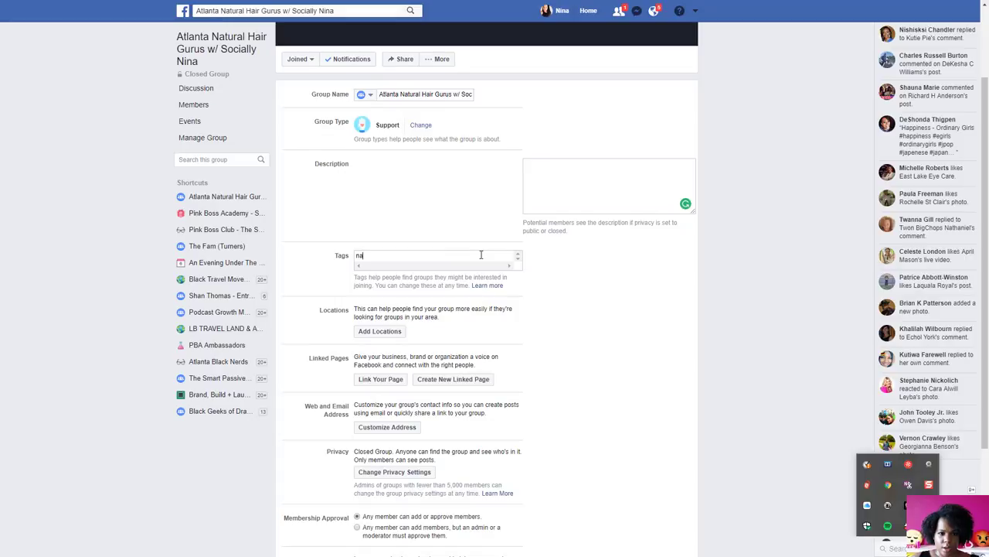
pyautogui.write('tural hai')
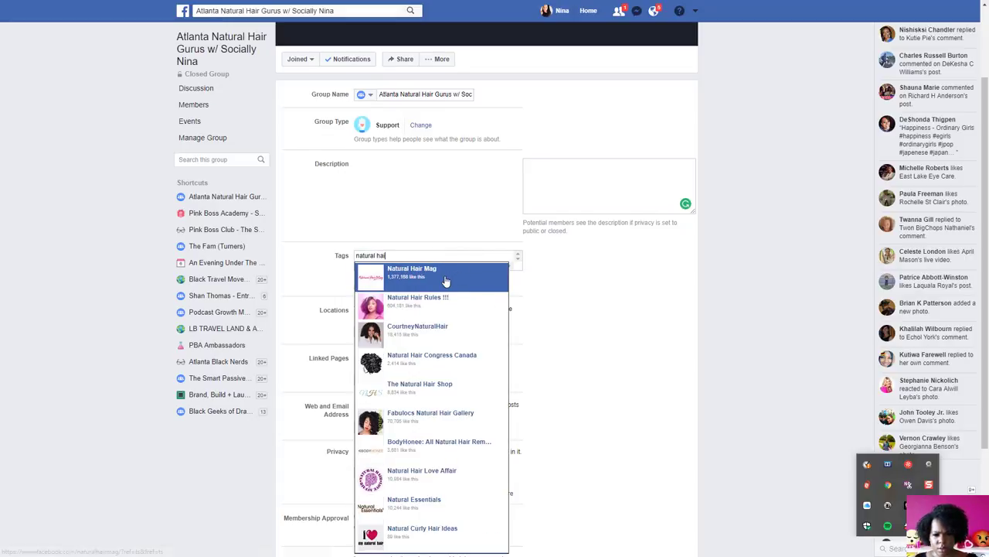
pyautogui.click(452, 276)
pyautogui.write('natural')
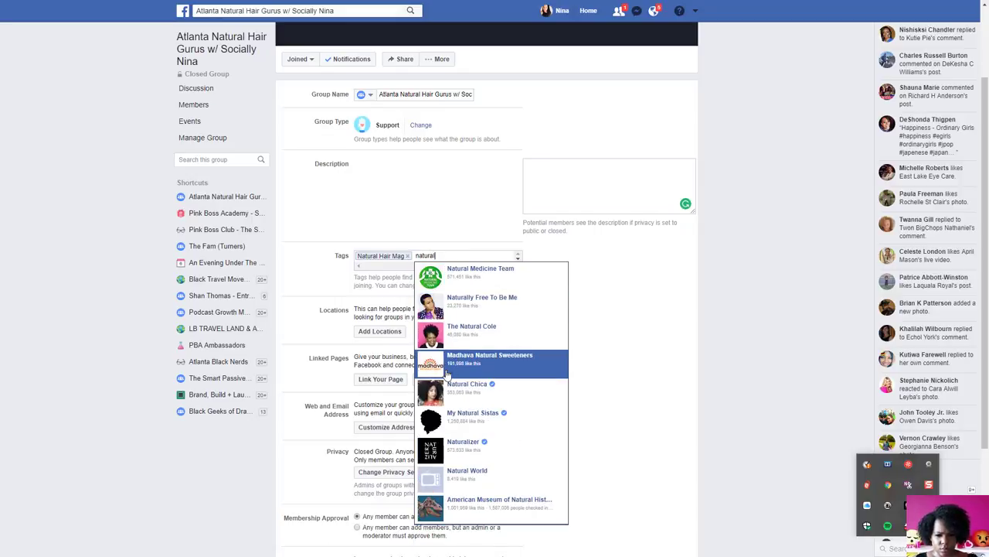
pyautogui.click(462, 392)
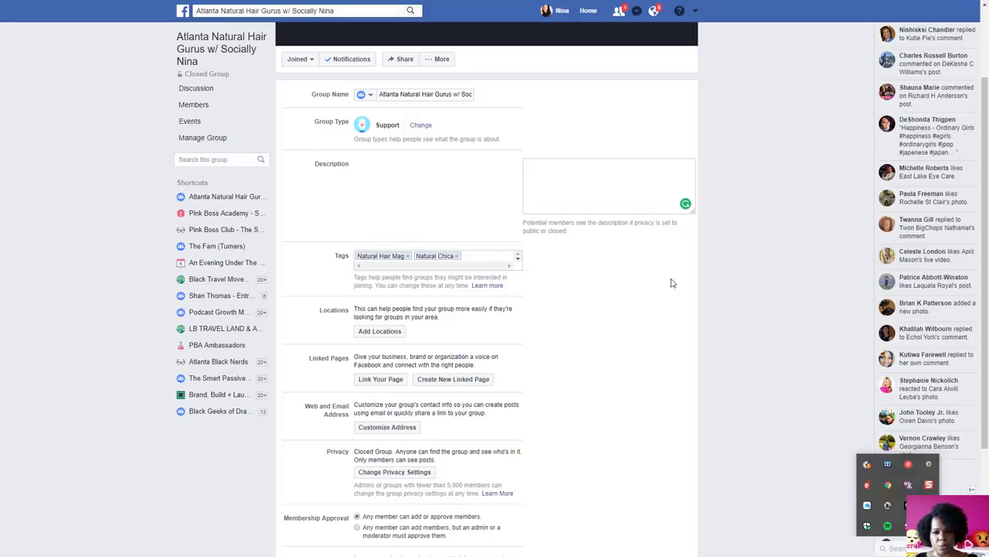
# Step: Set the group's location to Atlanta, Georgia and save it
pyautogui.scroll(-2, 673, 284)
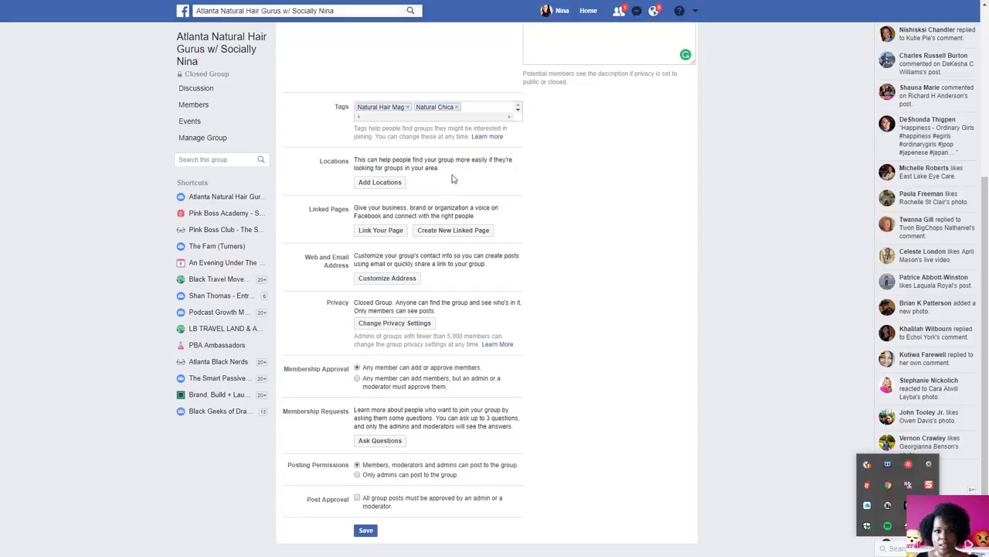
pyautogui.click(378, 182)
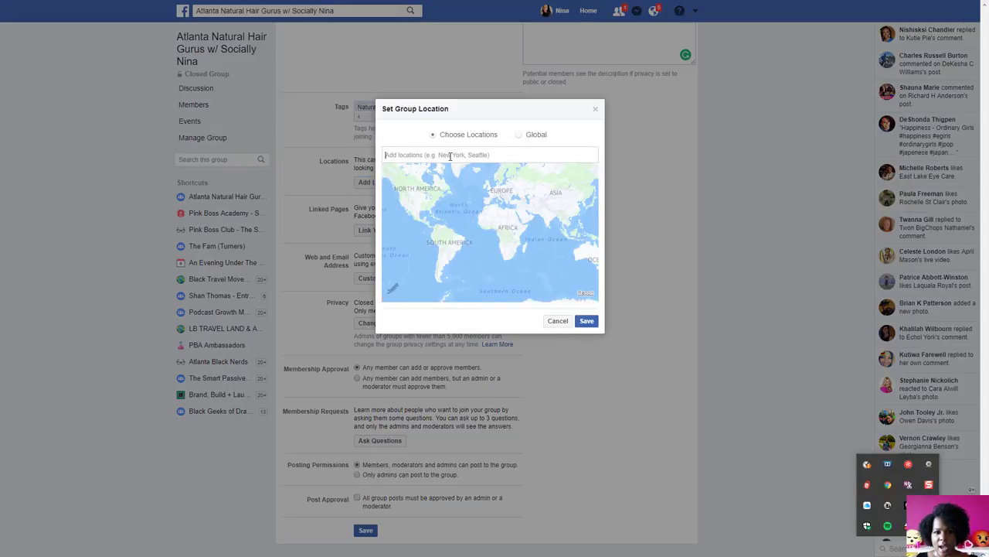
pyautogui.write('atlanta')
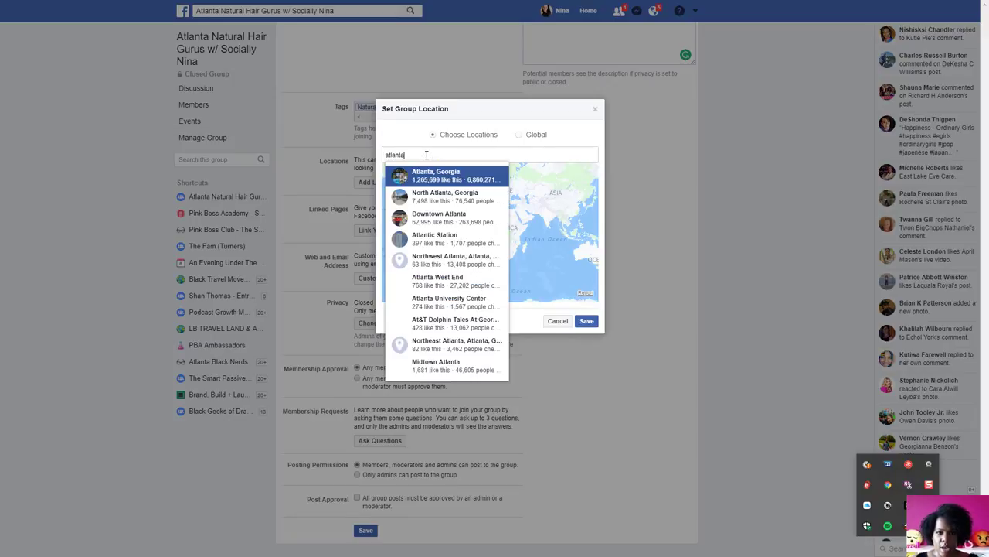
pyautogui.click(413, 172)
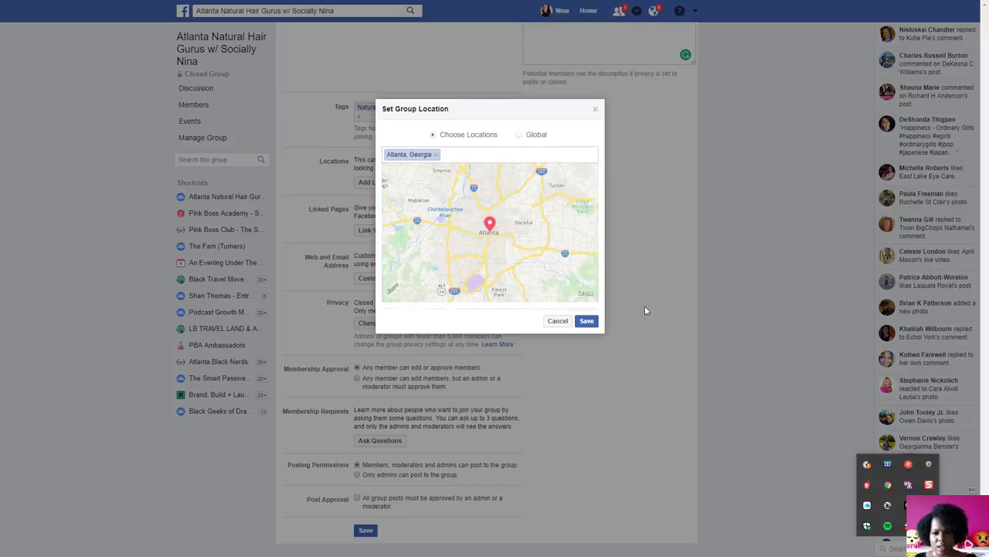
pyautogui.click(587, 321)
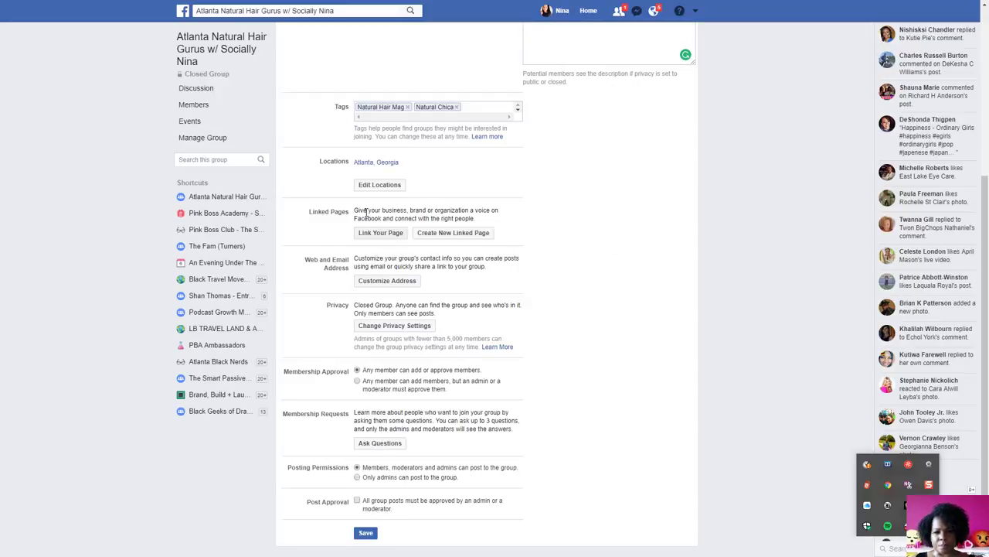
# Step: Link the managed page Princess the Spoiled Chihuahua of Socially Nina to the group
pyautogui.click(381, 236)
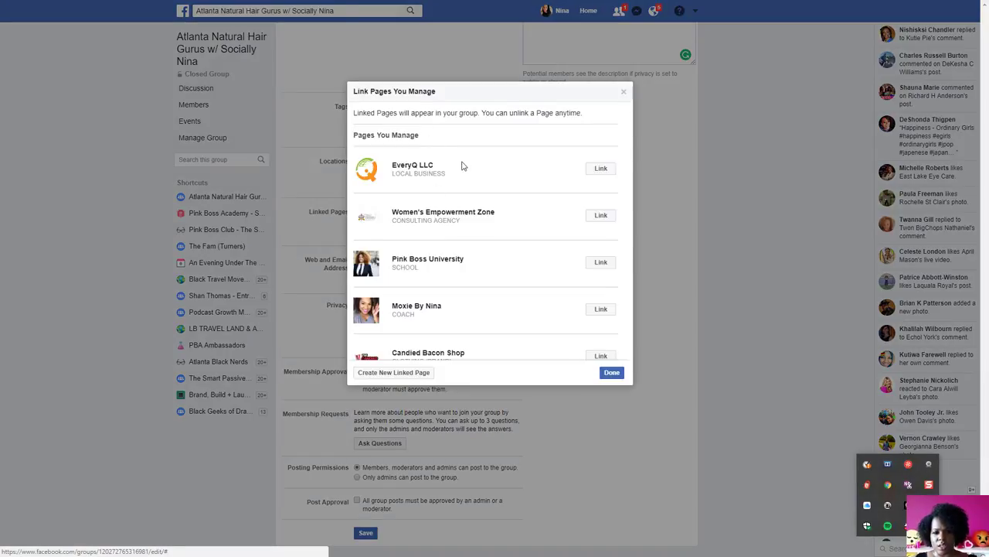
pyautogui.scroll(-5, 463, 167)
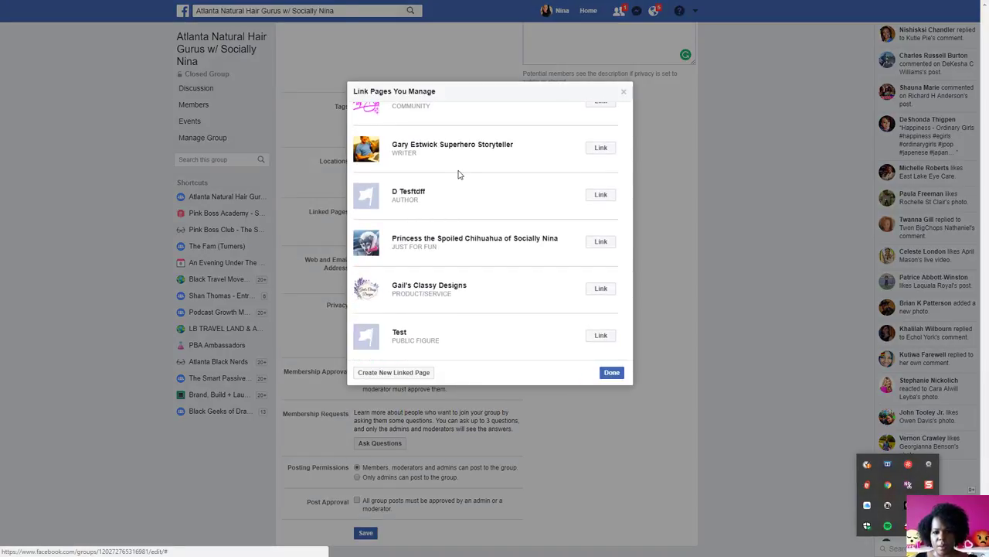
pyautogui.click(600, 241)
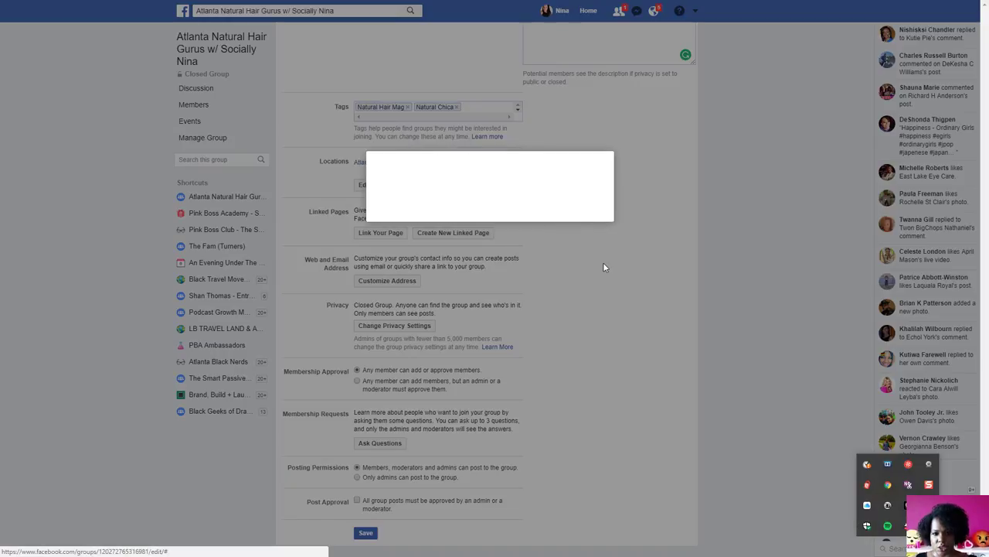
pyautogui.click(606, 221)
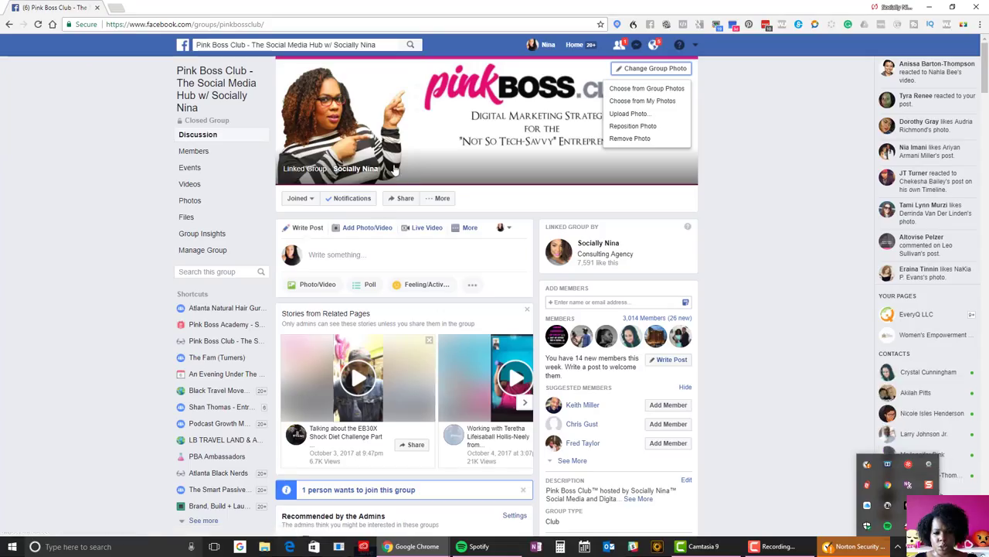
# Step: From the Pink Boss Club group, visit the linked Socially Nina page and view its groups section as an example of a linked group
pyautogui.click(586, 245)
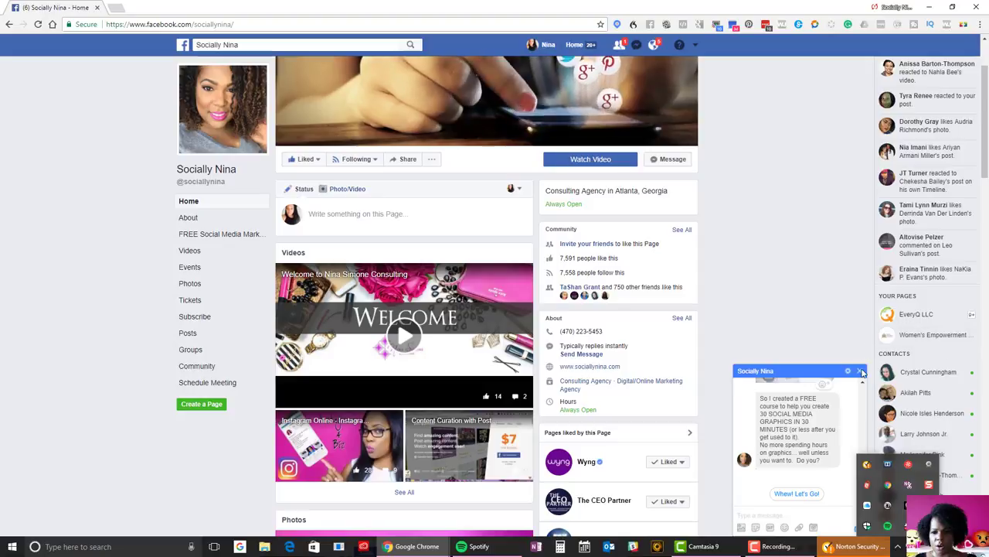
pyautogui.click(860, 371)
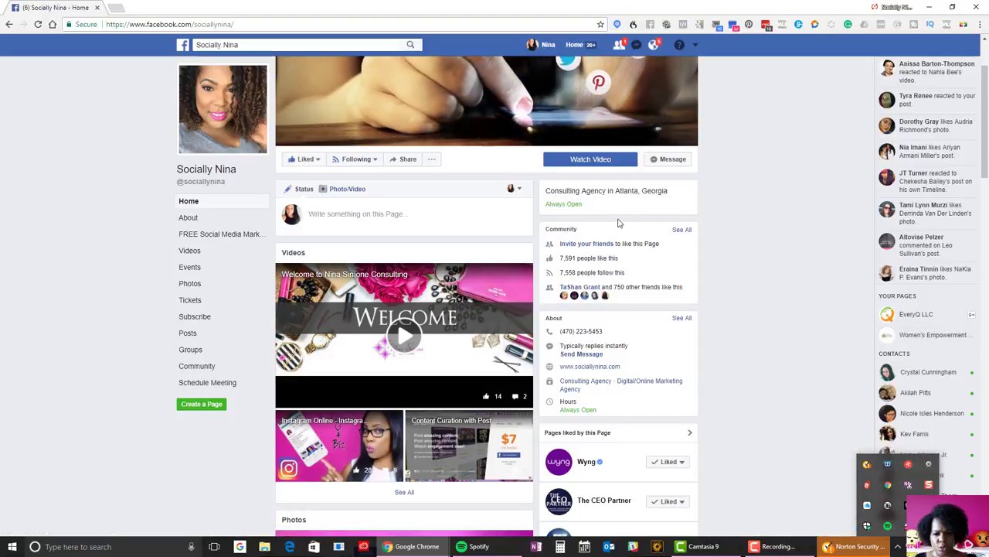
pyautogui.scroll(-2, 618, 223)
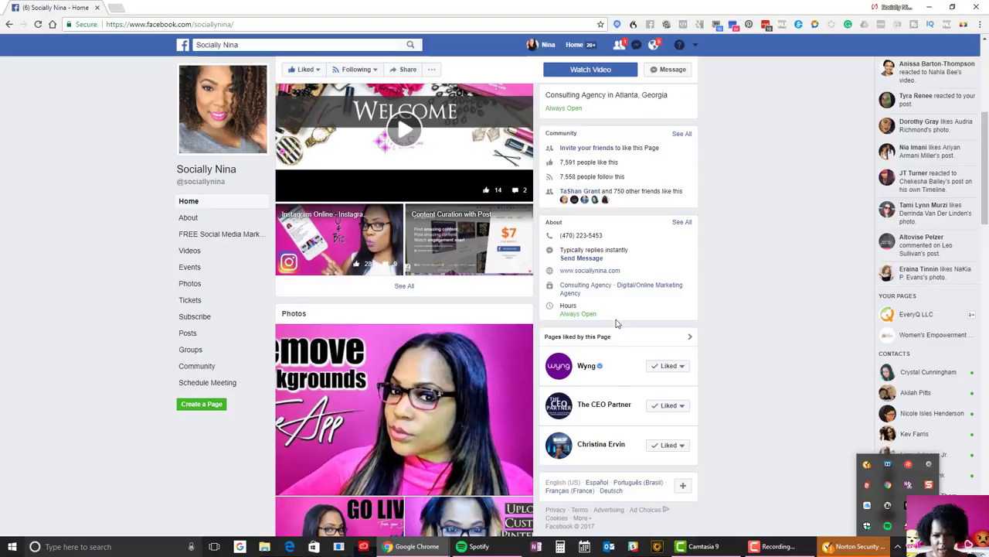
pyautogui.scroll(2, 618, 324)
pyautogui.scroll(2, 616, 323)
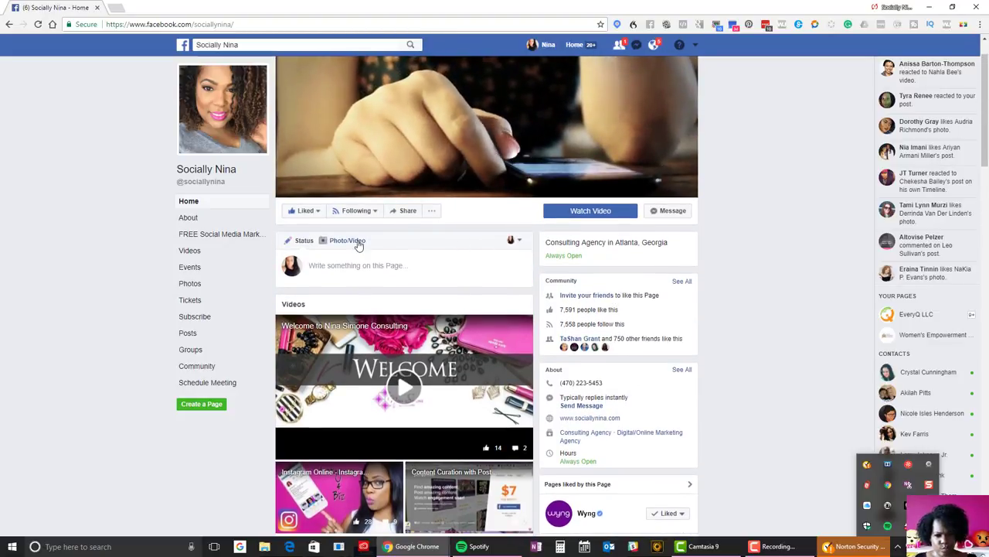
pyautogui.click(193, 350)
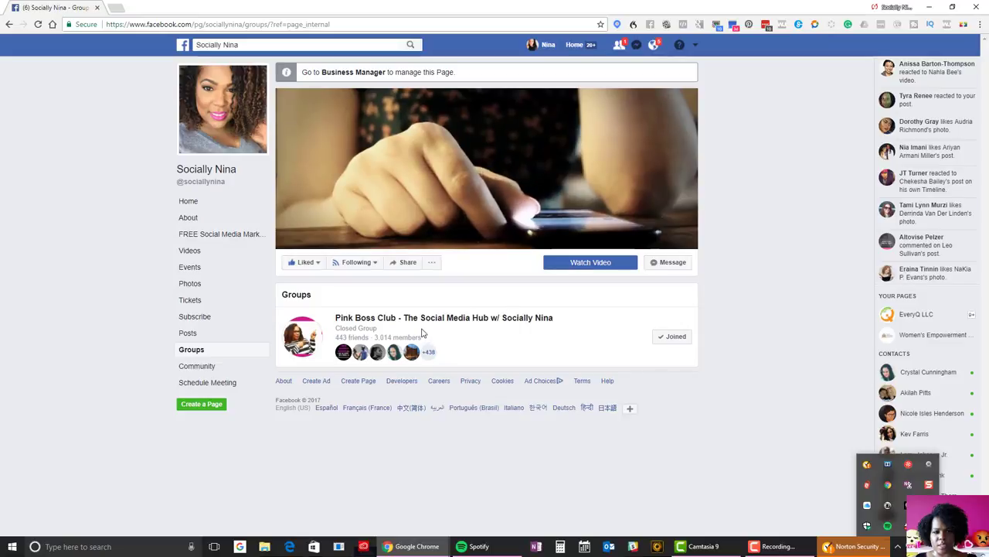
pyautogui.moveTo(506, 118)
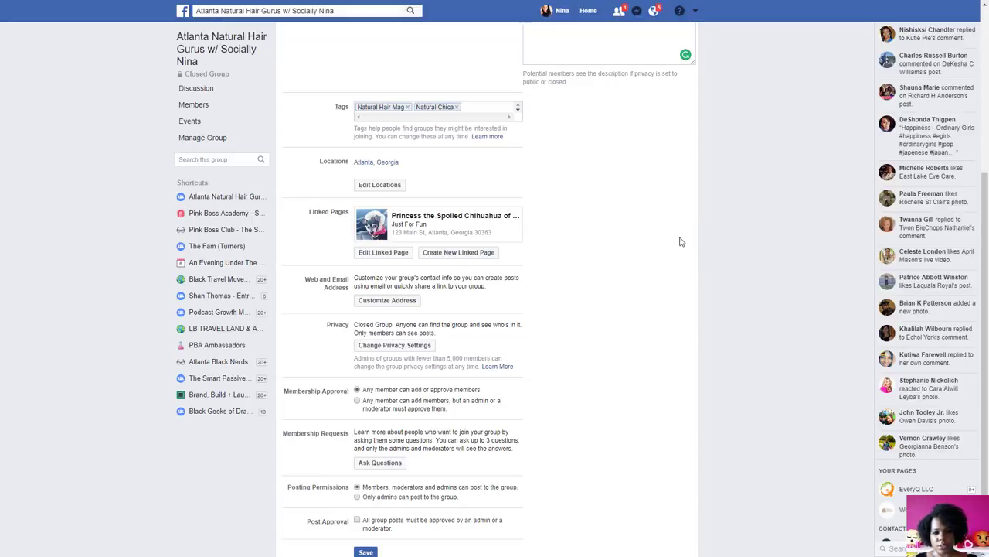
# Step: Leave full-screen view and highlight the numeric group ID in the new group's web address
pyautogui.scroll(-1, 679, 240)
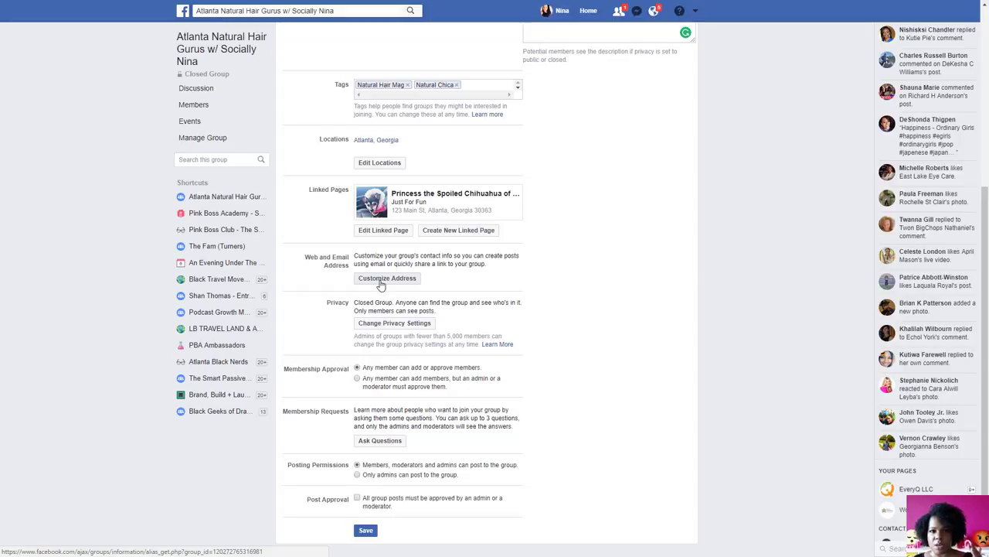
pyautogui.press('F11')
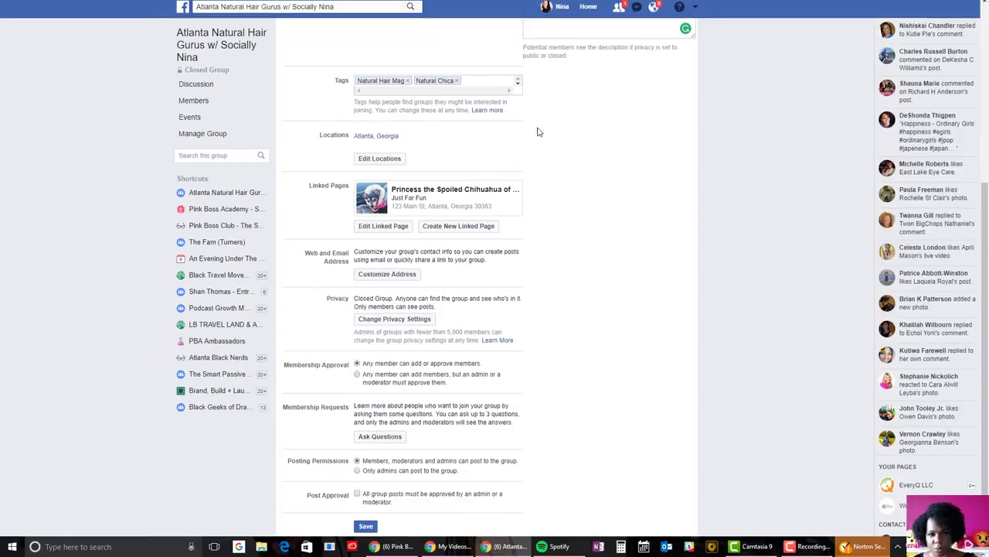
pyautogui.click(122, 25)
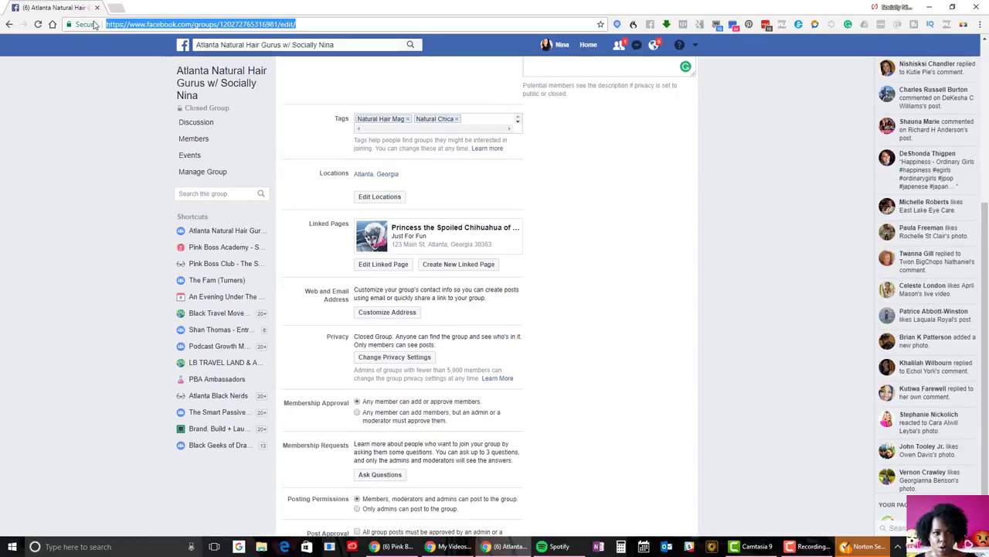
pyautogui.moveTo(108, 26); pyautogui.dragTo(222, 24)
pyautogui.click(278, 25)
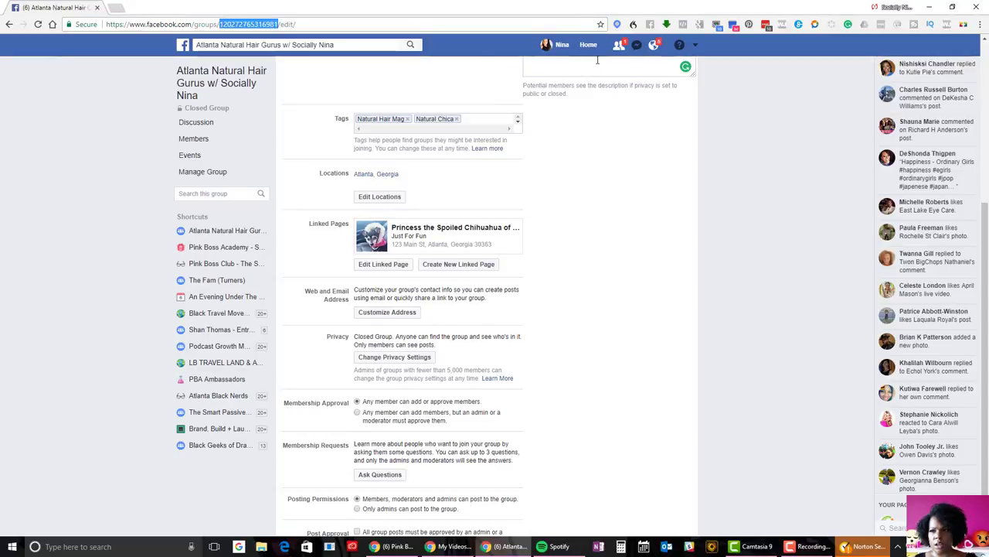
# Step: Open the Pink Boss Club group separately to examine its custom web address, close it, and compare with the new group's numeric address
pyautogui.hotkey('ctrl', 't')
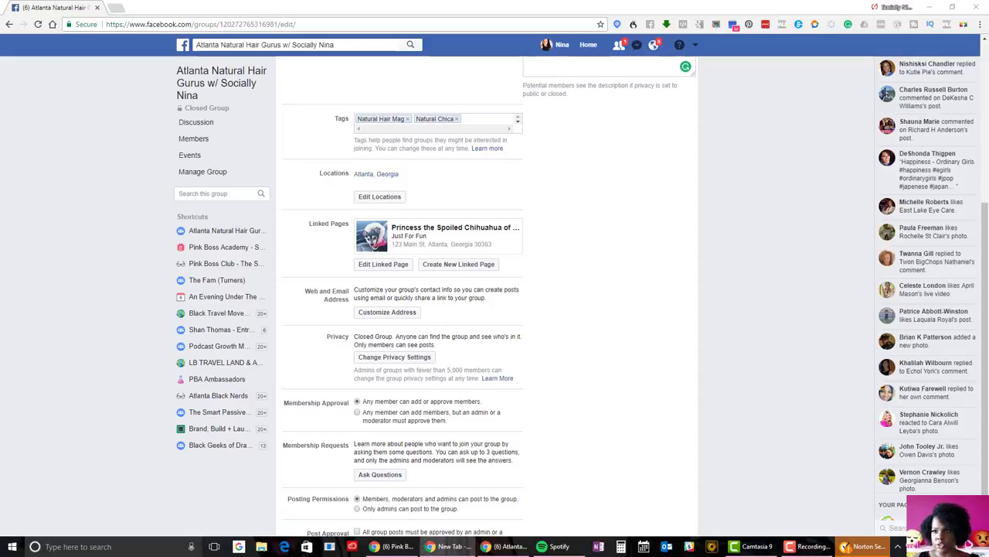
pyautogui.press('Return')
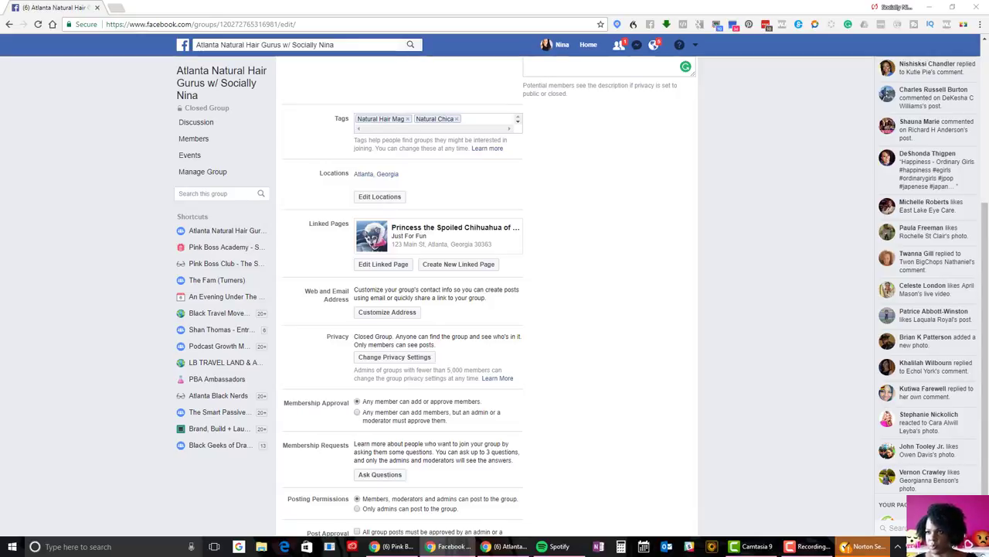
pyautogui.click(452, 546)
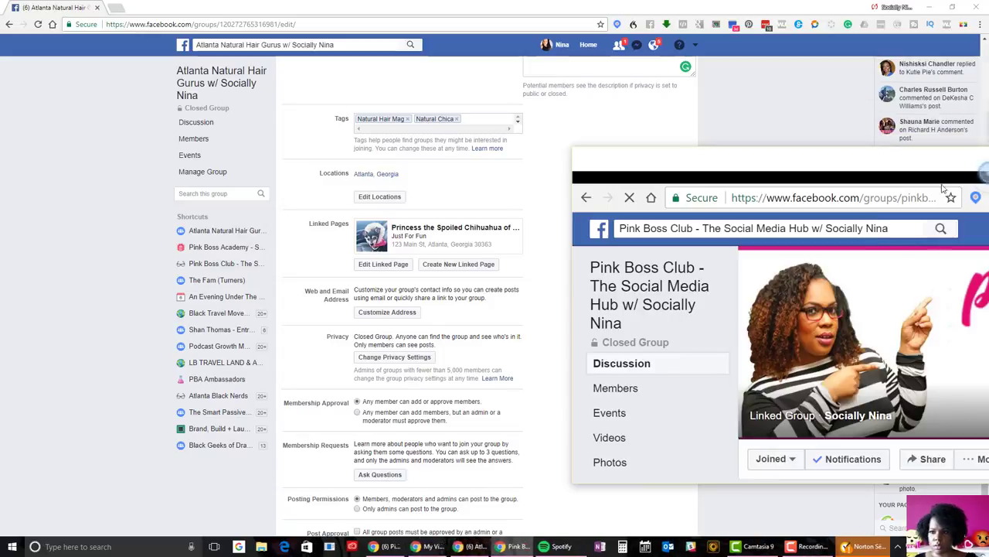
pyautogui.moveTo(433, 165); pyautogui.dragTo(435, 6)
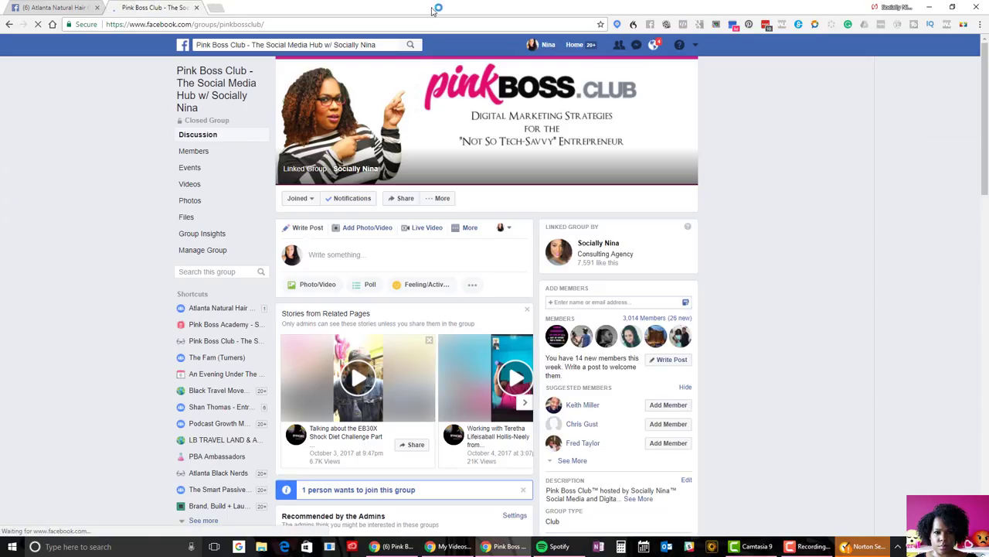
pyautogui.click(117, 24)
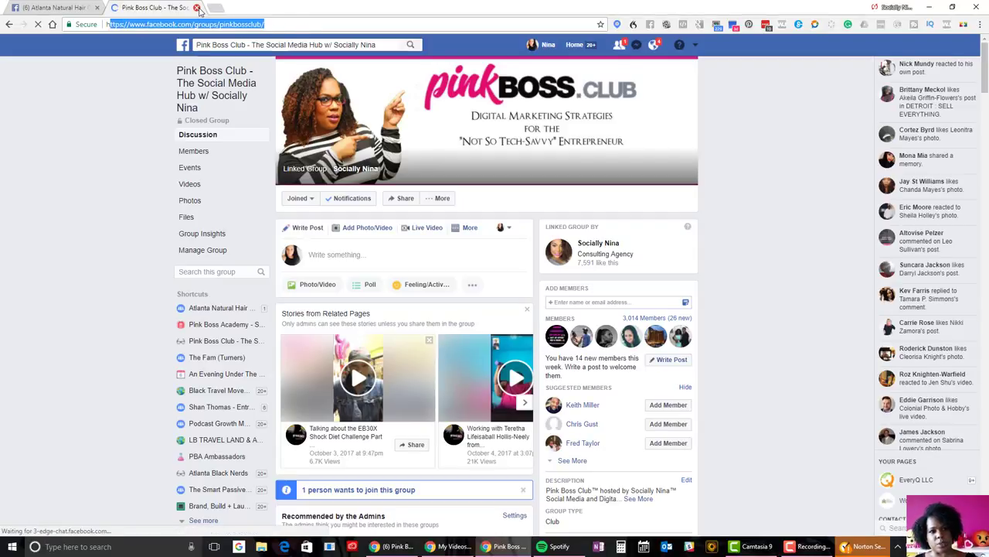
pyautogui.hotkey('ctrl', 'w')
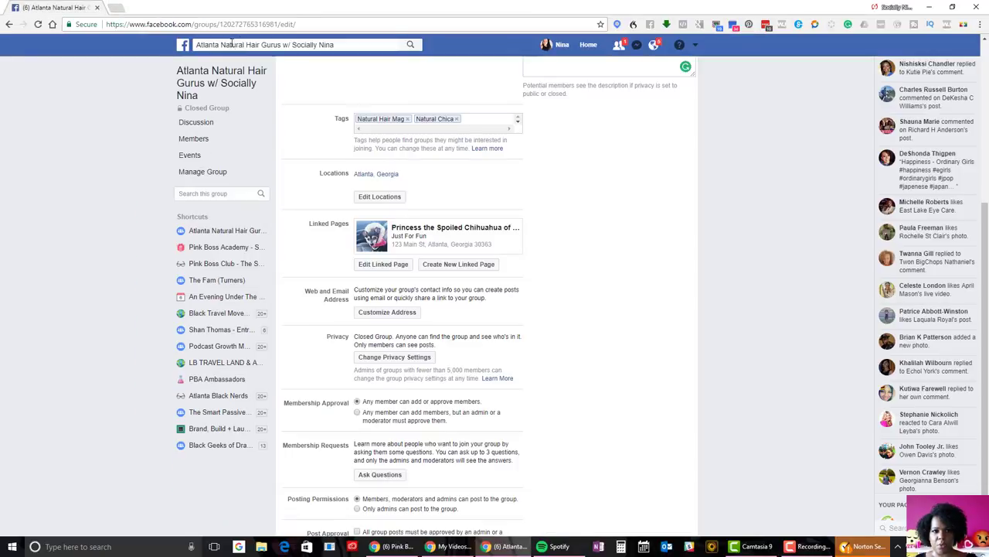
pyautogui.moveTo(222, 24); pyautogui.dragTo(272, 24)
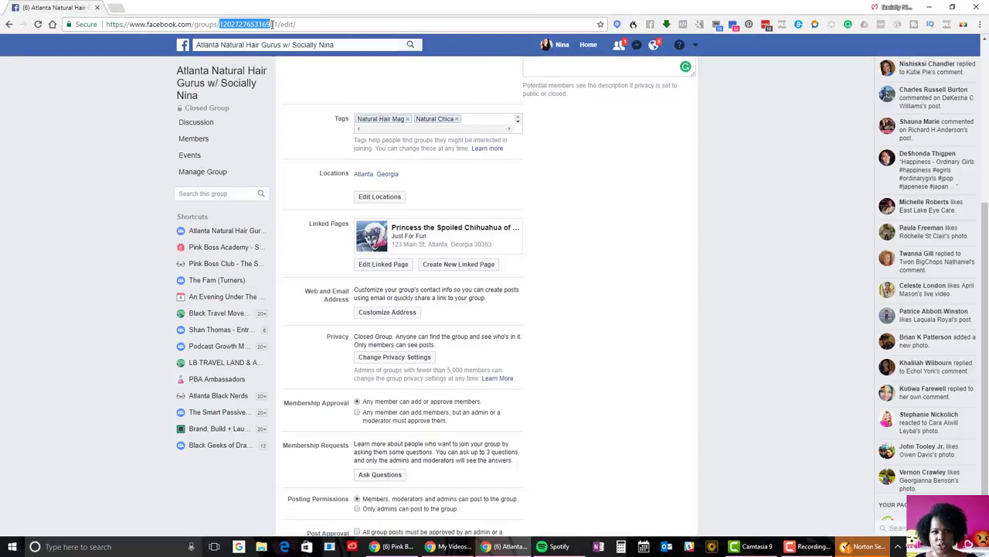
pyautogui.click(631, 300)
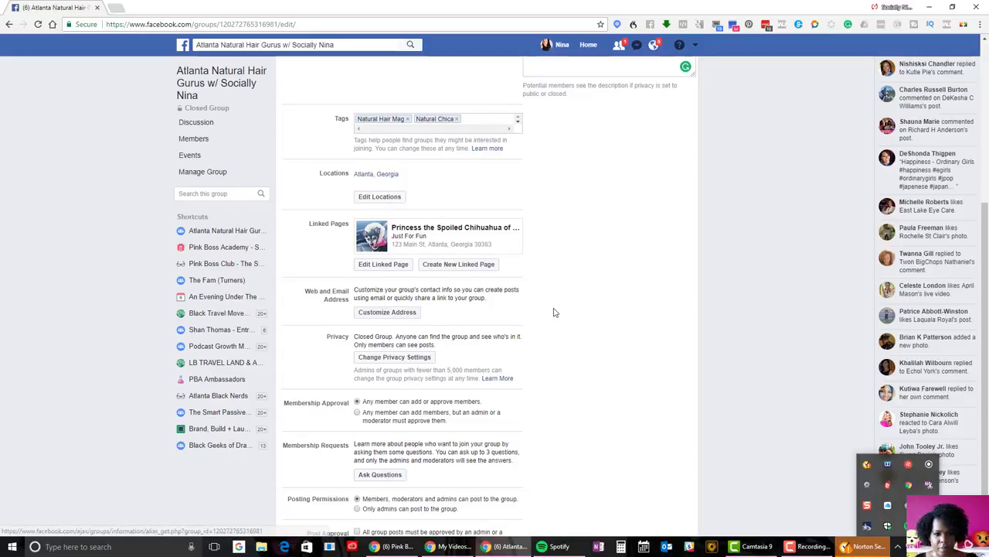
# Step: Check the available group privacy levels without changing them, and set Membership Approval so any member can add or approve members
pyautogui.scroll(-2, 554, 311)
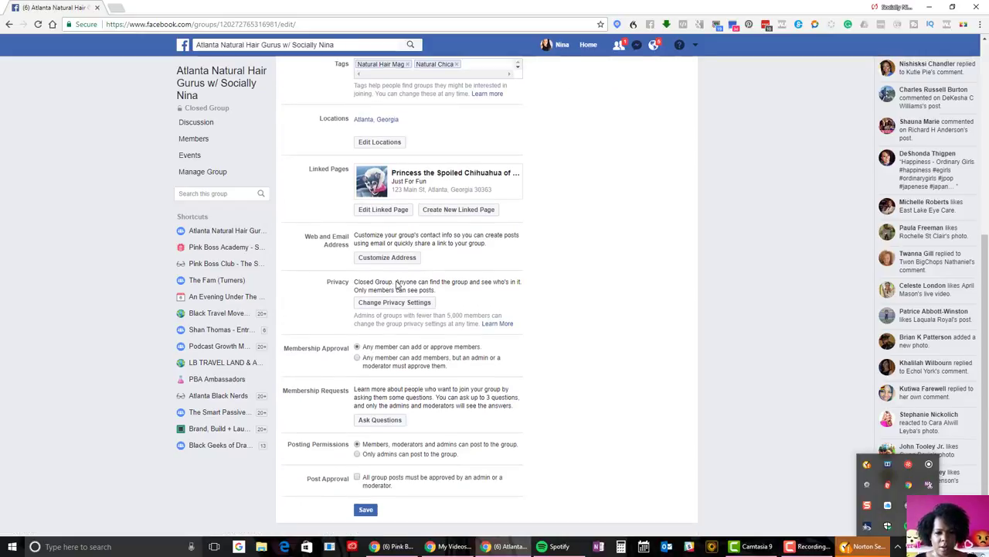
pyautogui.click(394, 304)
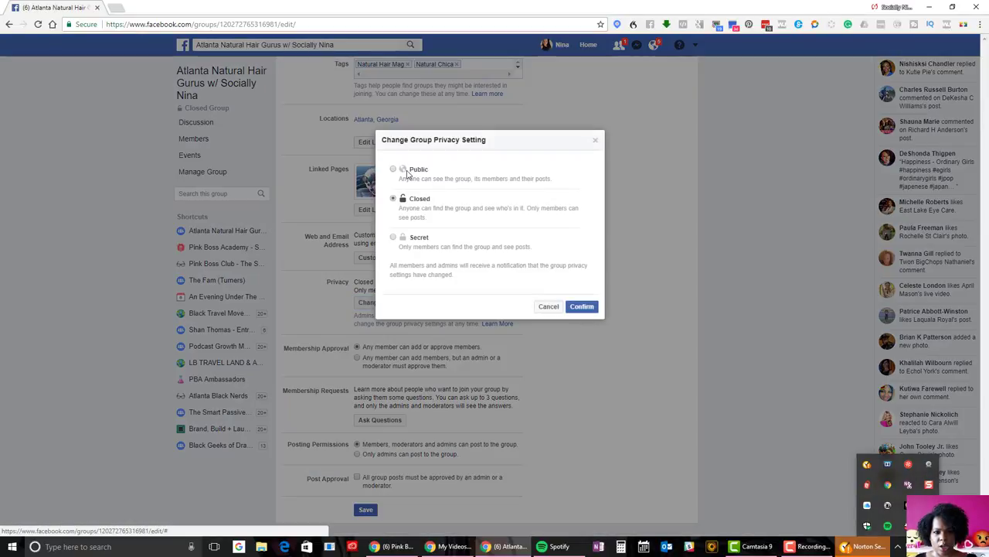
pyautogui.click(547, 307)
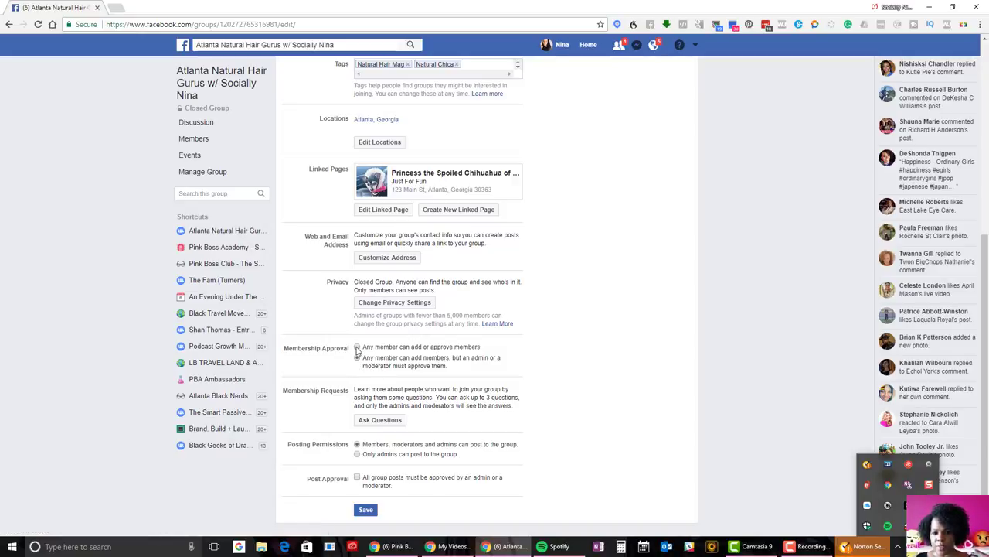
pyautogui.click(357, 347)
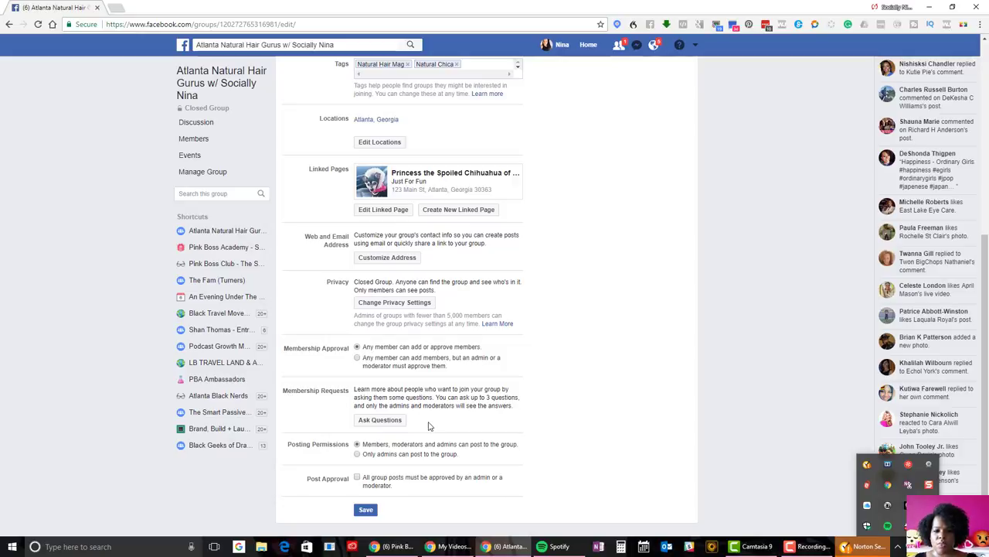
# Step: Highlight the Membership Requests section, switch to full-screen view, and inspect the pending-member question settings without adding a question
pyautogui.moveTo(430, 425); pyautogui.dragTo(288, 391)
pyautogui.click(548, 378)
pyautogui.press('F11')
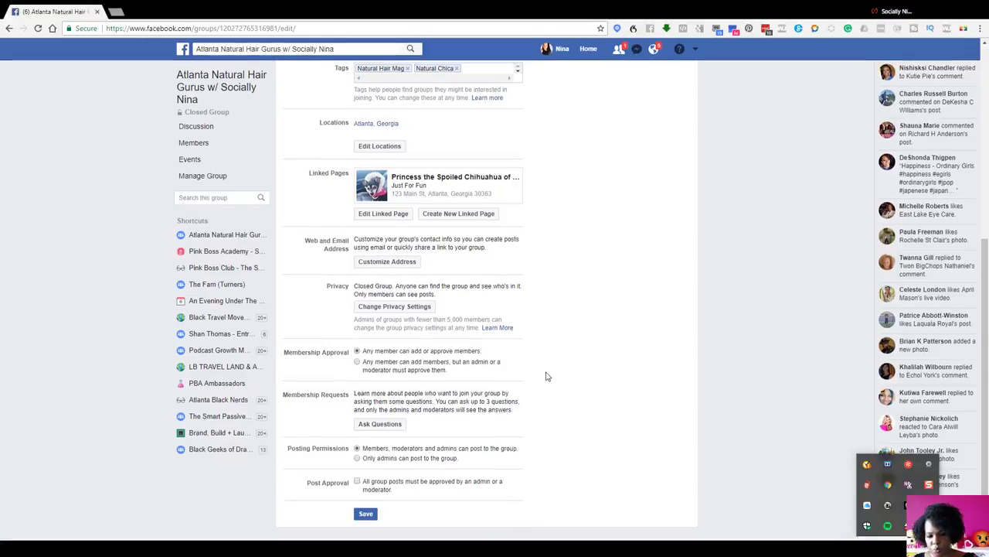
pyautogui.click(387, 440)
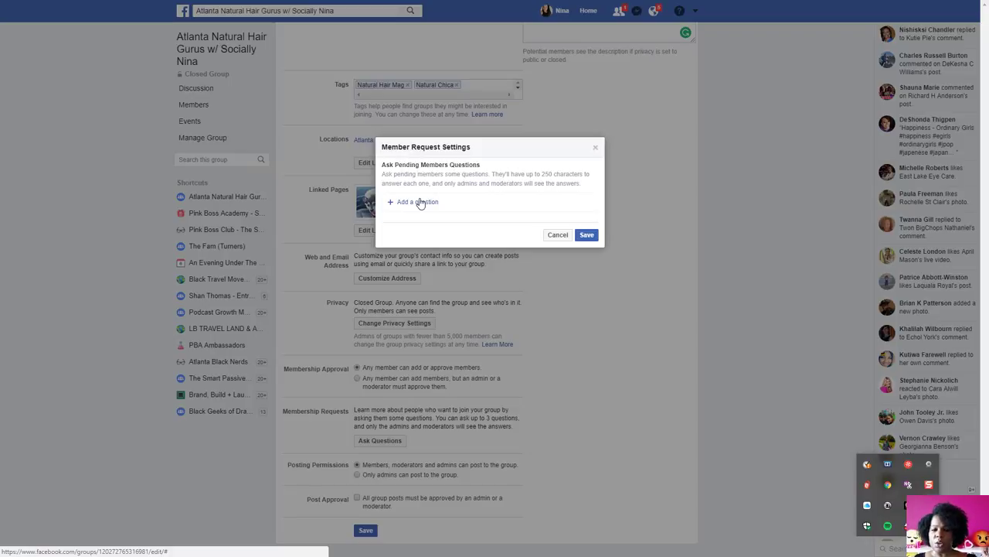
pyautogui.click(595, 148)
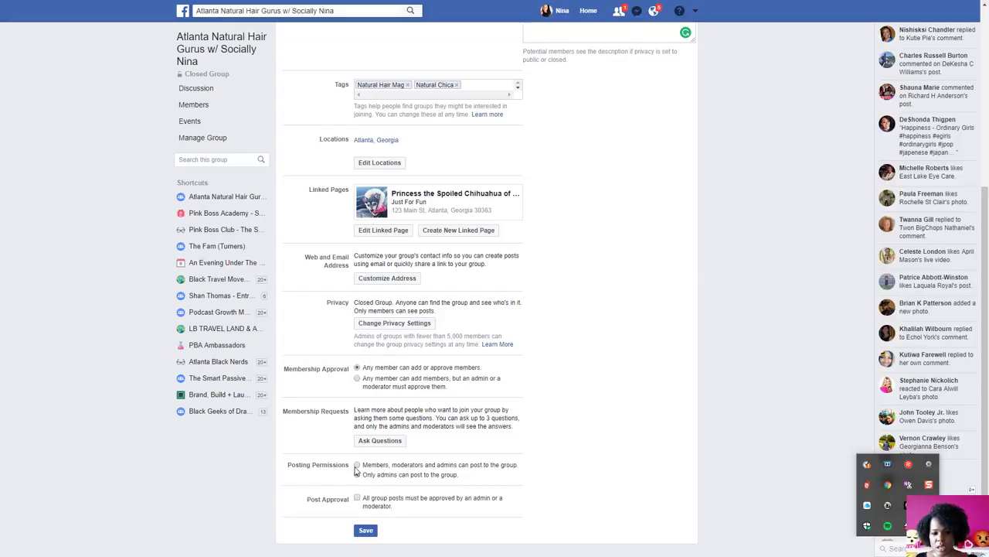
# Step: Try restricting posting to admins only, and restore posting permission for members, moderators and admins
pyautogui.click(357, 473)
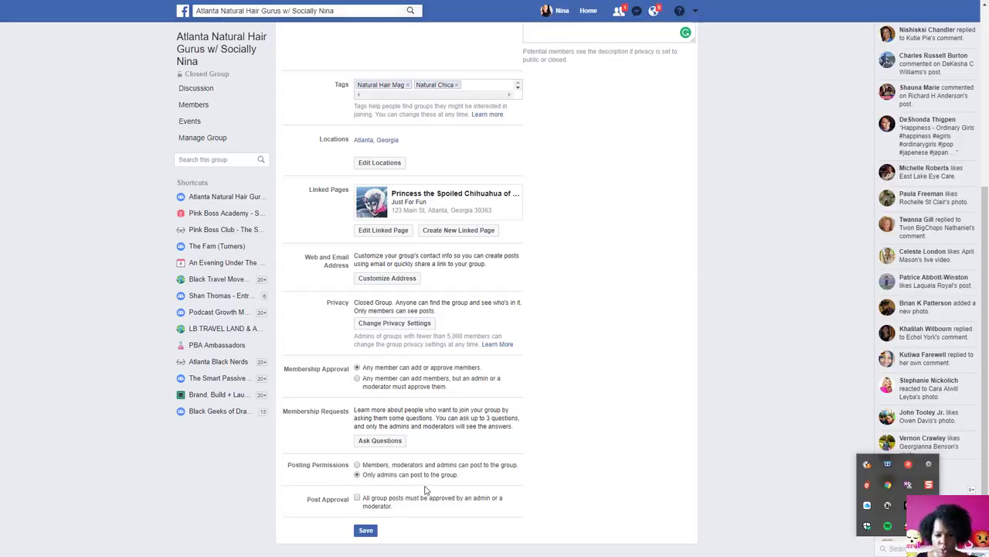
pyautogui.click(358, 466)
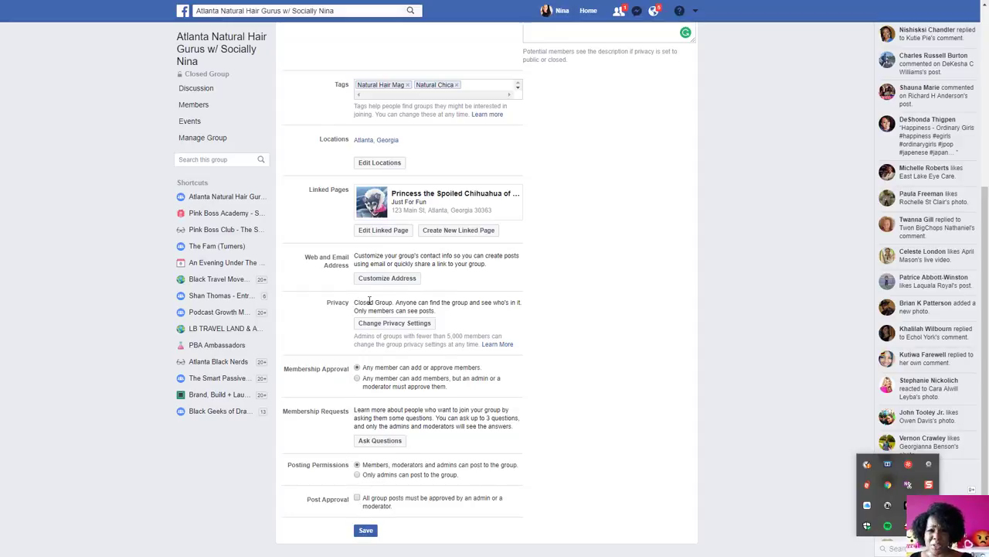
# Step: Return to the new group's discussion, and open the Pink Boss Club group in a separate browser window from the expanded shortcuts
pyautogui.scroll(4, 369, 301)
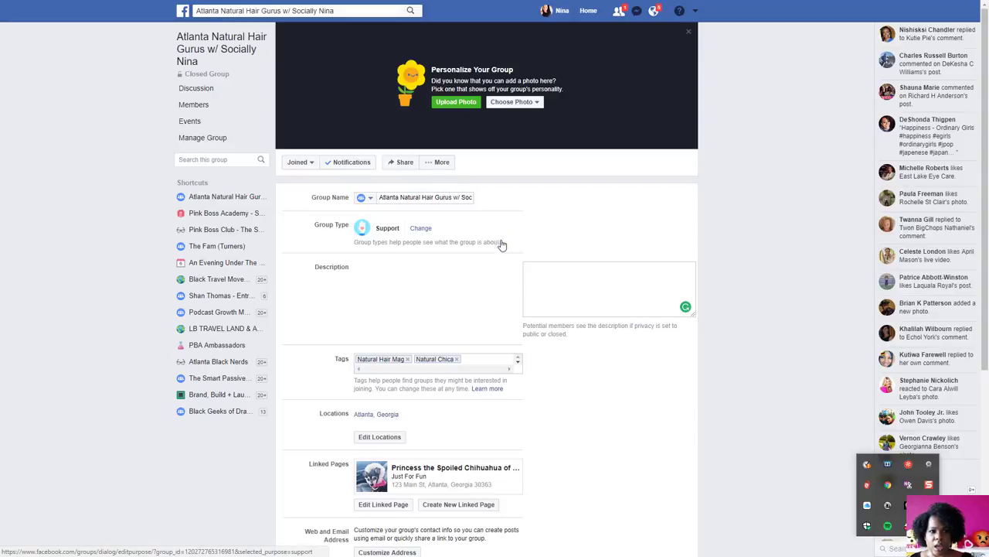
pyautogui.click(213, 91)
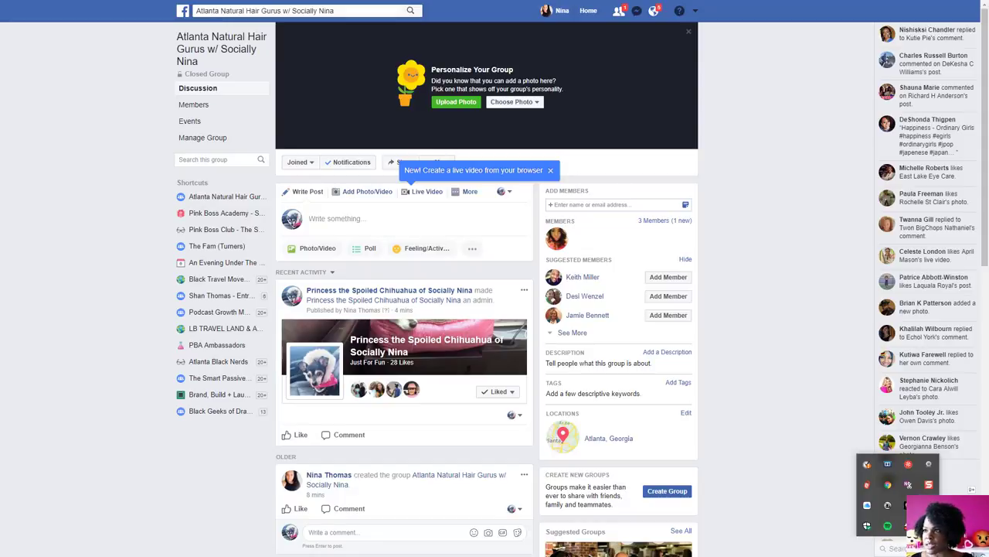
pyautogui.hotkey('ctrl', 'n')
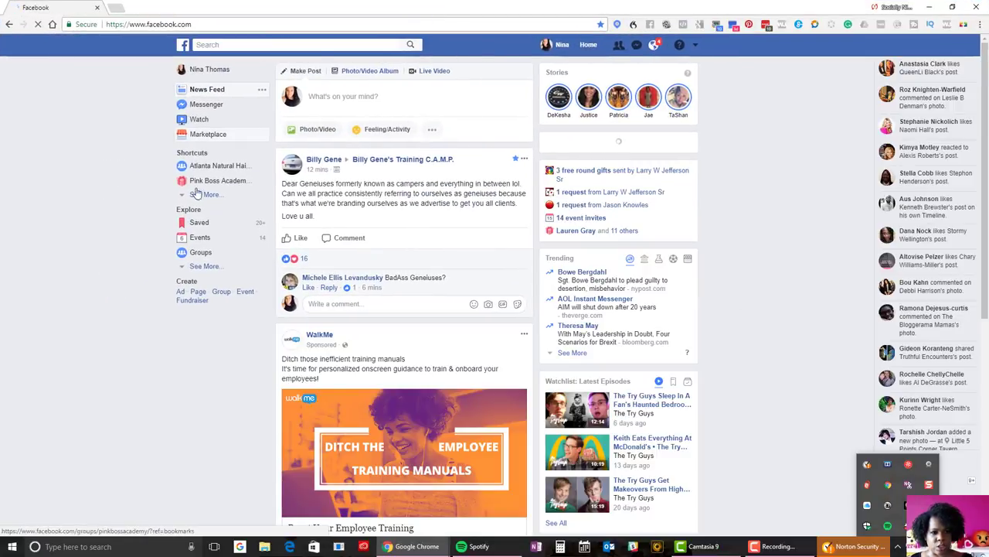
pyautogui.click(205, 195)
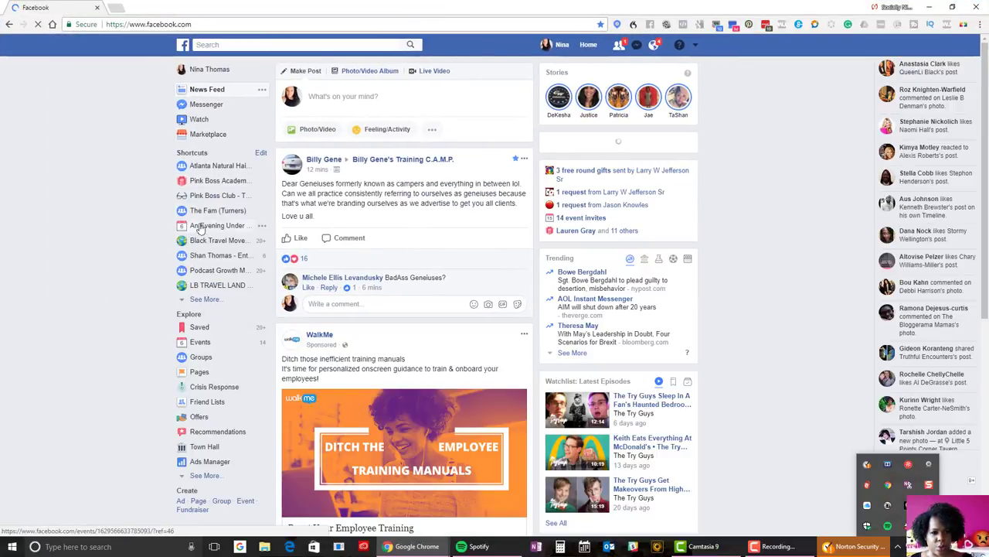
pyautogui.click(222, 198)
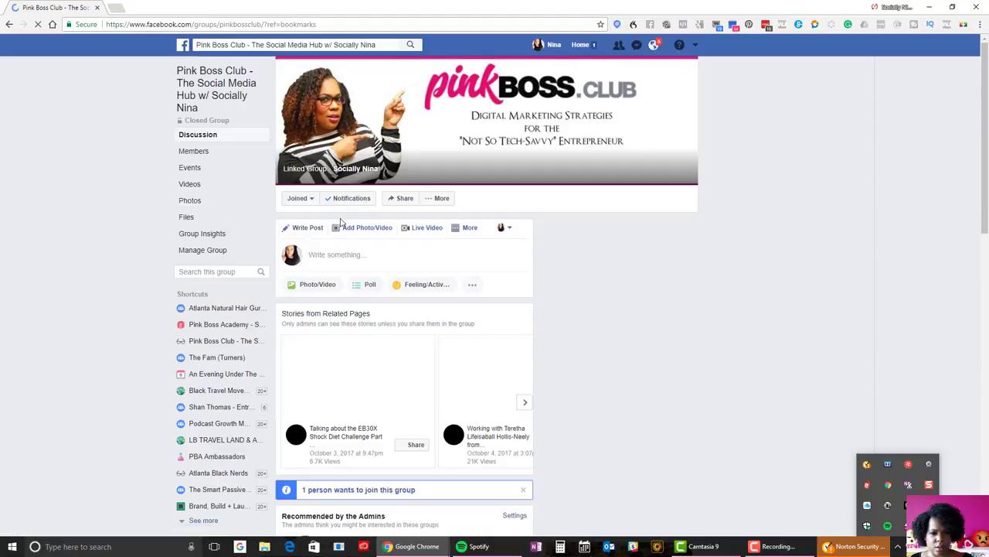
# Step: View the Pink Boss Club members list and its sorting options, leaving the default order
pyautogui.click(198, 155)
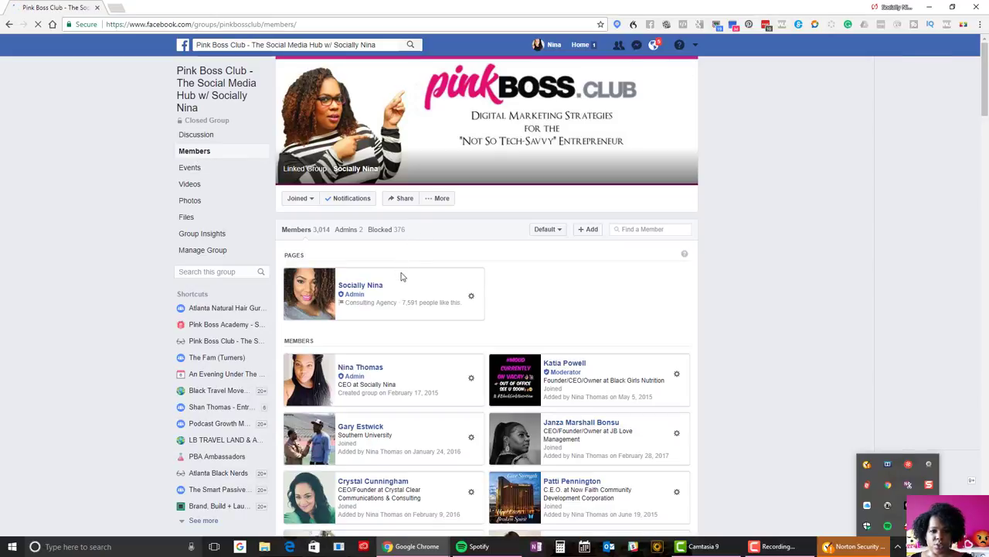
pyautogui.click(538, 234)
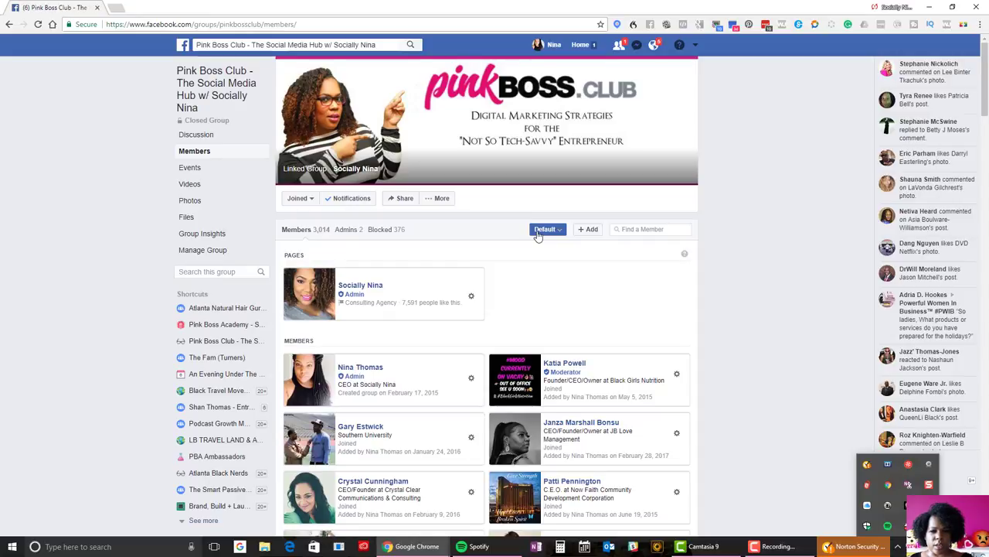
pyautogui.click(539, 235)
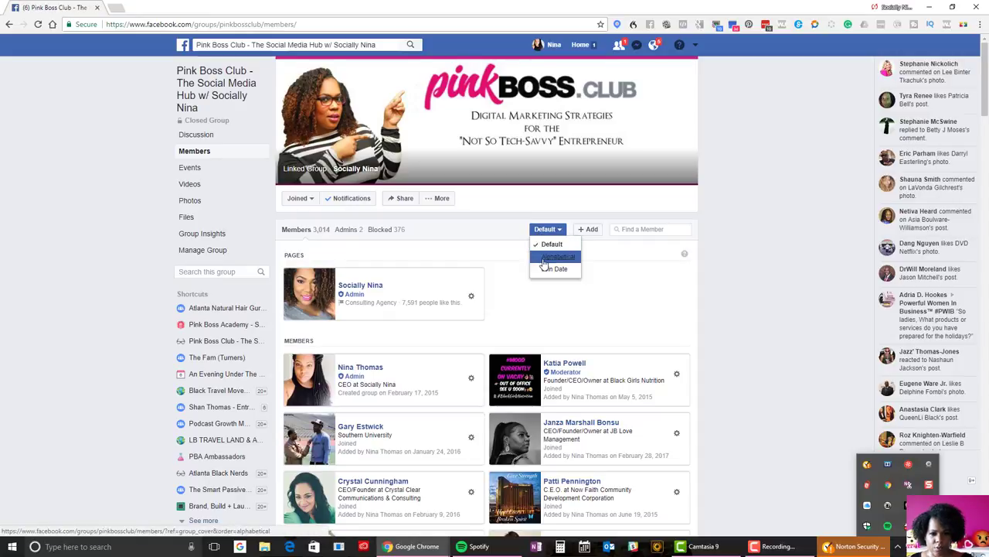
pyautogui.click(464, 250)
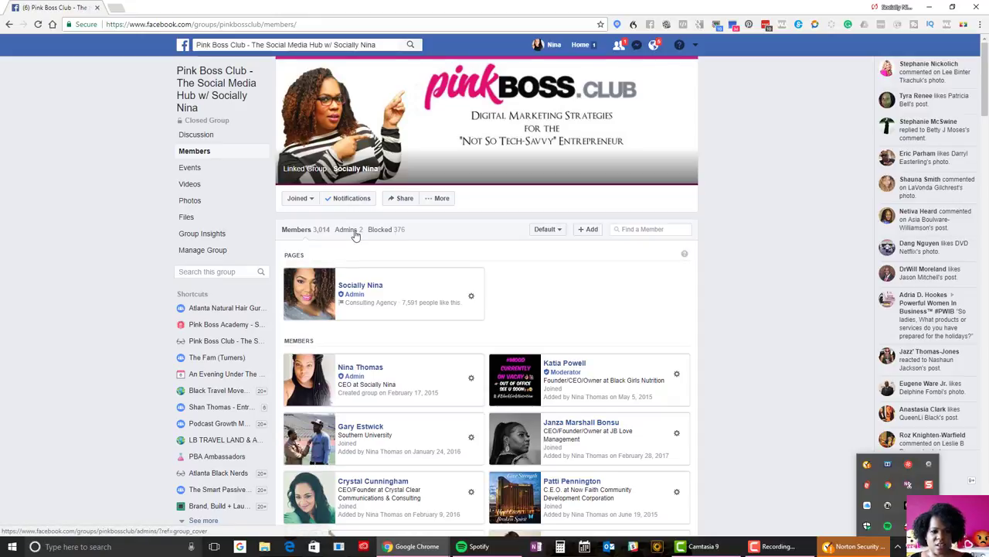
# Step: View the Pink Boss Club events as a list and as a calendar, and check the events settings options
pyautogui.click(200, 171)
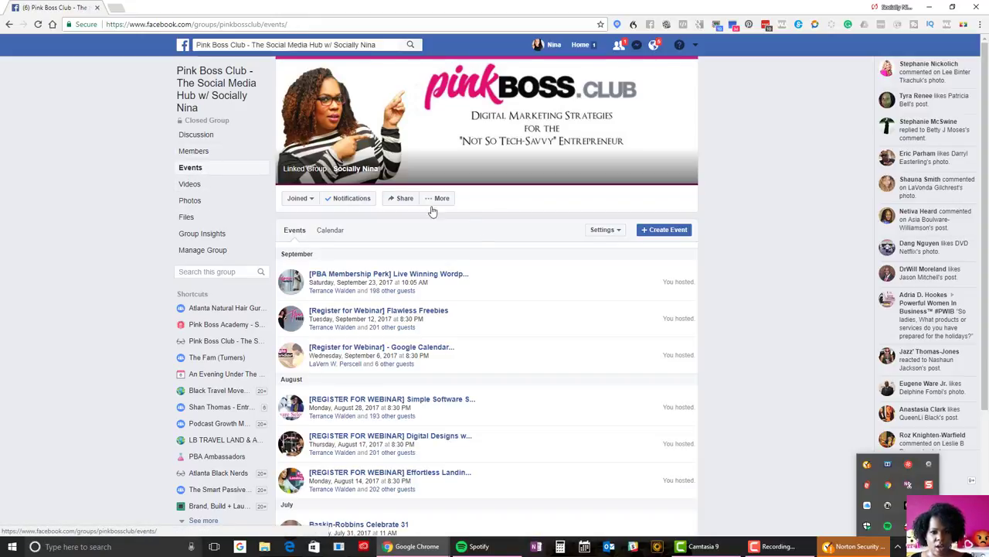
pyautogui.click(329, 231)
pyautogui.click(294, 232)
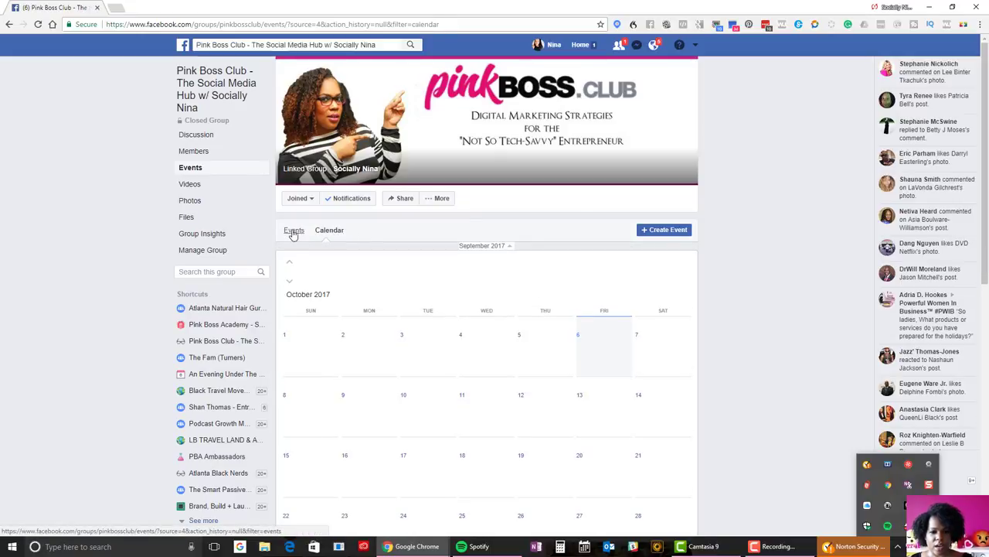
pyautogui.click(605, 236)
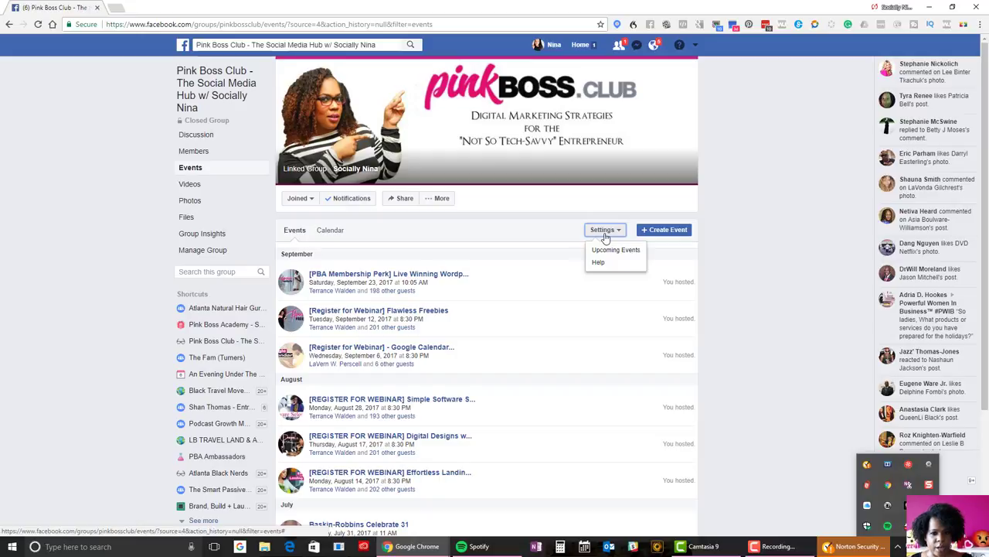
# Step: Browse through the videos shared in the Pink Boss Club group
pyautogui.click(190, 187)
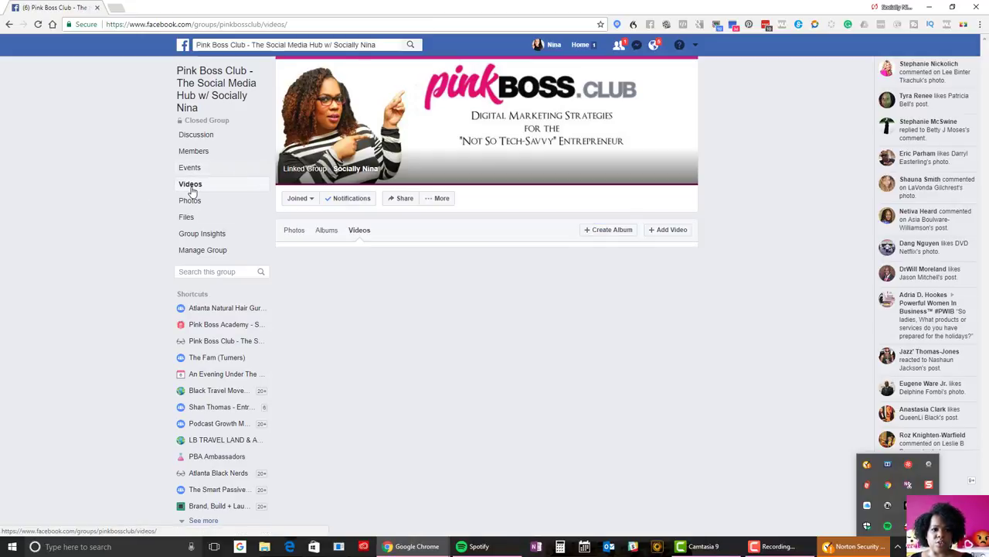
pyautogui.scroll(-3, 511, 309)
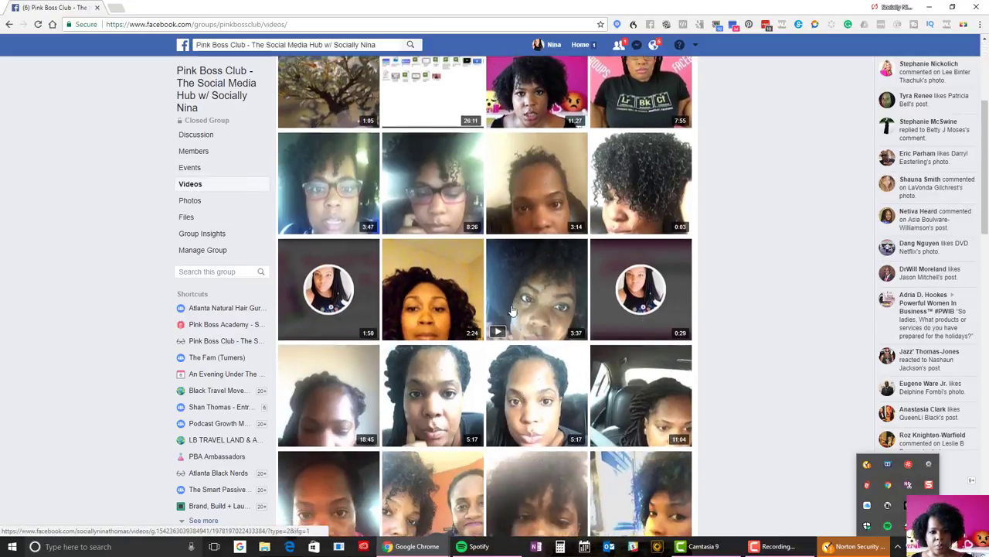
pyautogui.scroll(-15, 512, 311)
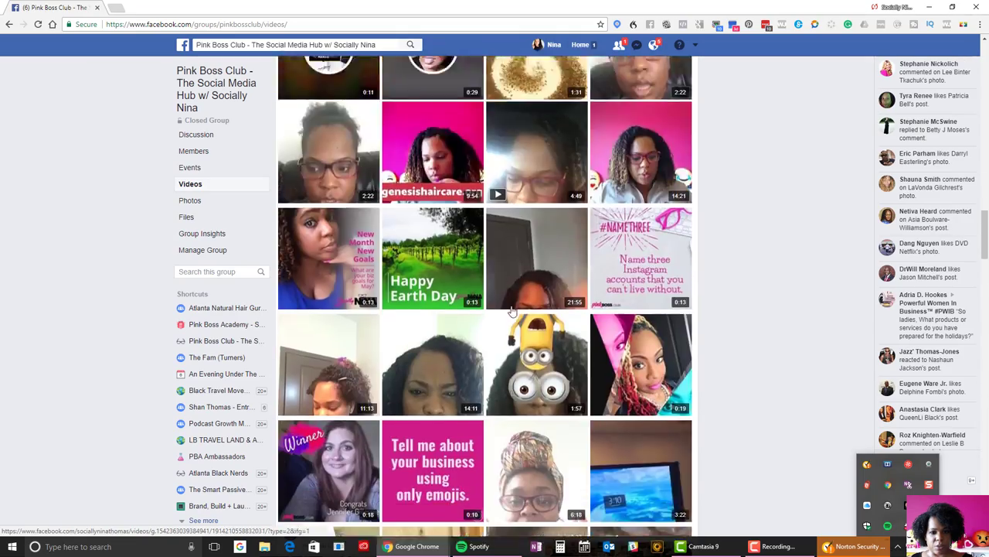
pyautogui.scroll(-20, 512, 311)
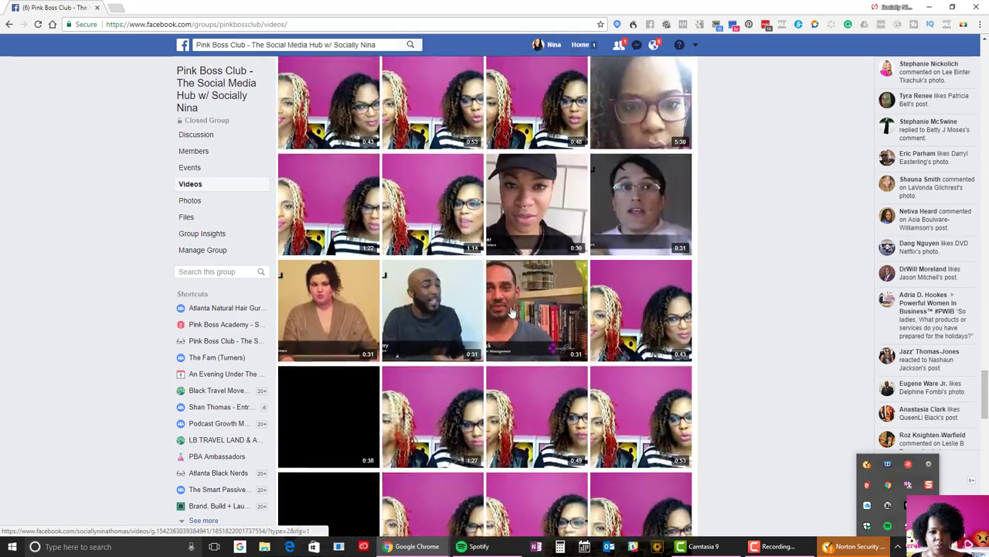
pyautogui.scroll(-20, 512, 311)
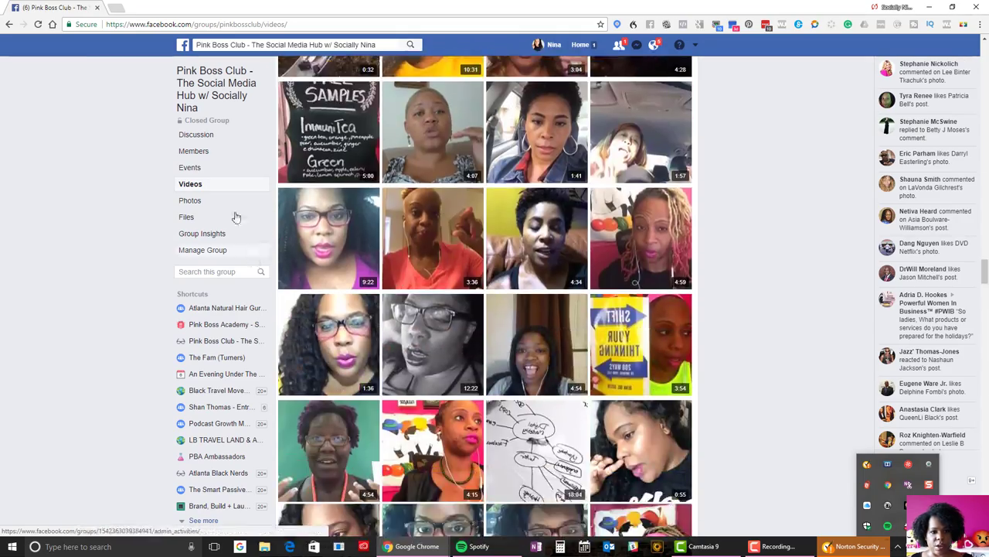
# Step: Browse the Pink Boss Club group's photos and view its albums
pyautogui.click(214, 202)
pyautogui.scroll(-1, 632, 290)
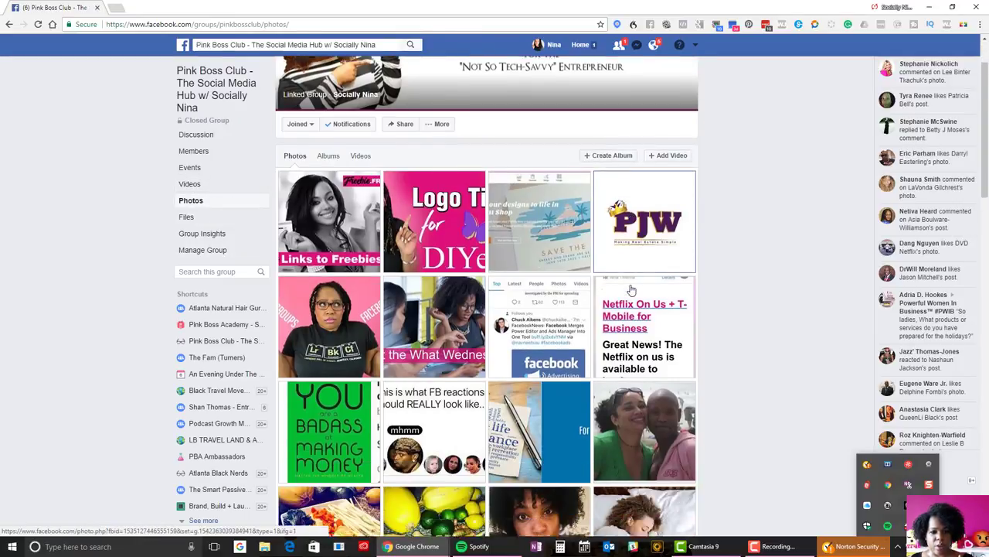
pyautogui.scroll(-2, 631, 290)
pyautogui.scroll(3, 571, 303)
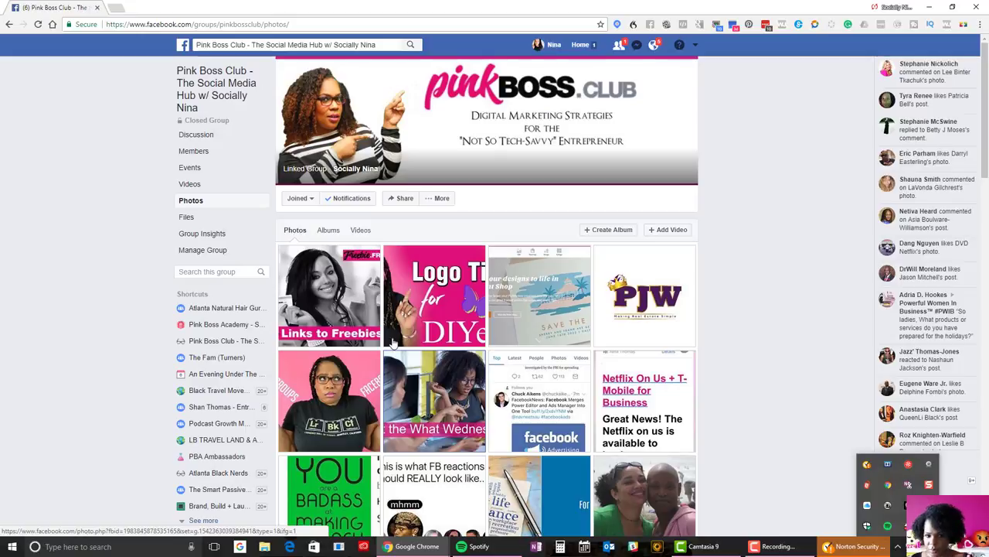
pyautogui.click(329, 230)
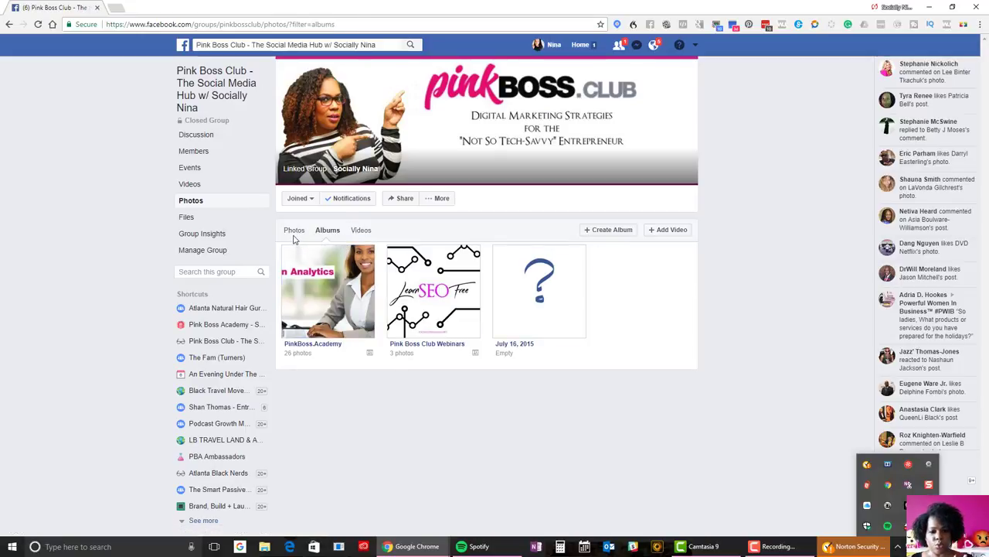
# Step: Look through the documents and uploads in the Pink Boss Club files section
pyautogui.click(196, 220)
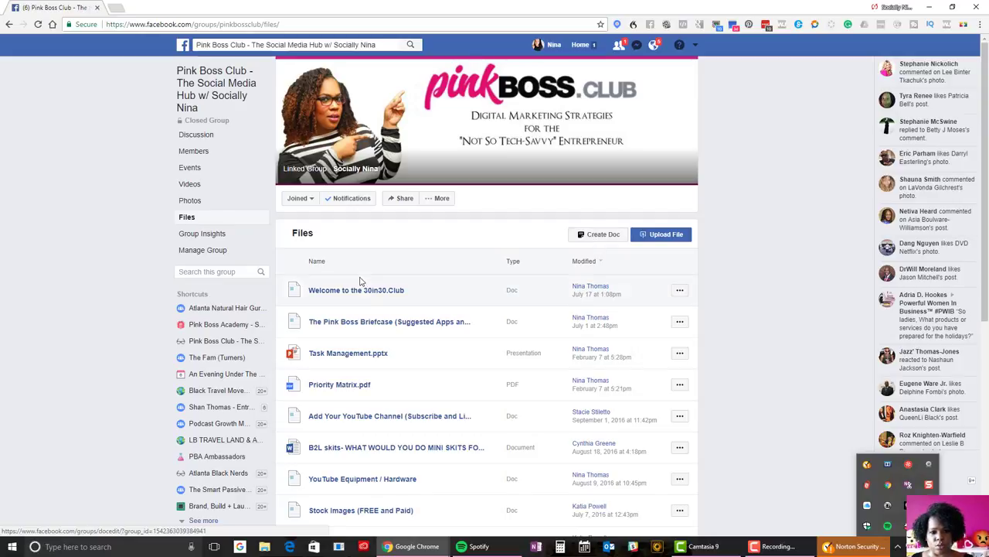
pyautogui.scroll(-5, 355, 290)
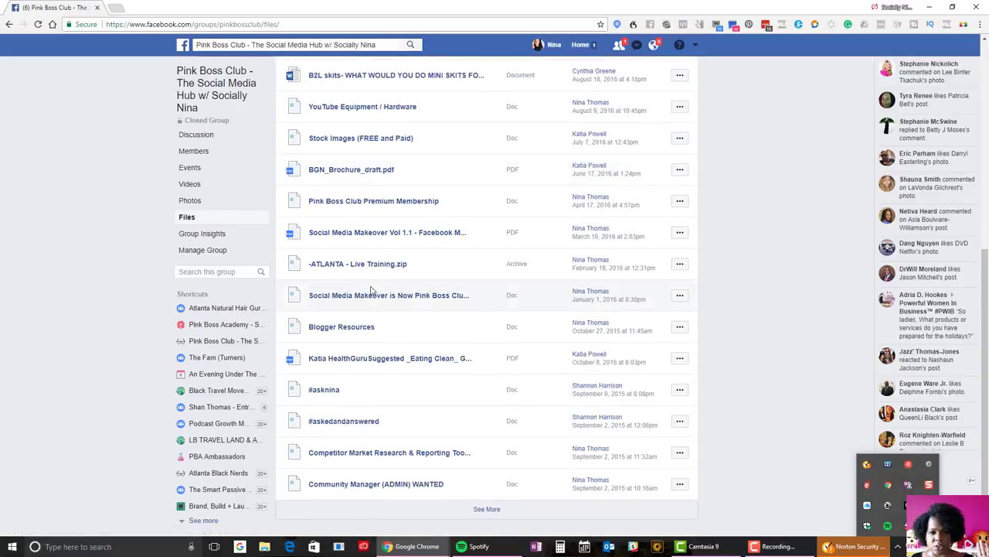
pyautogui.scroll(5, 754, 286)
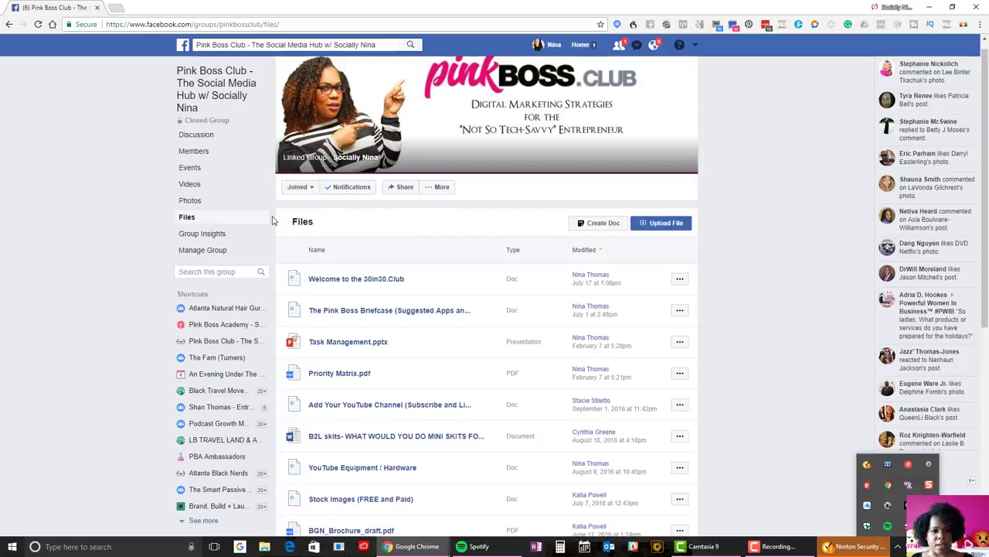
# Step: Examine the Pink Boss Club group insights, and review its admin activity and scheduled posts
pyautogui.click(211, 232)
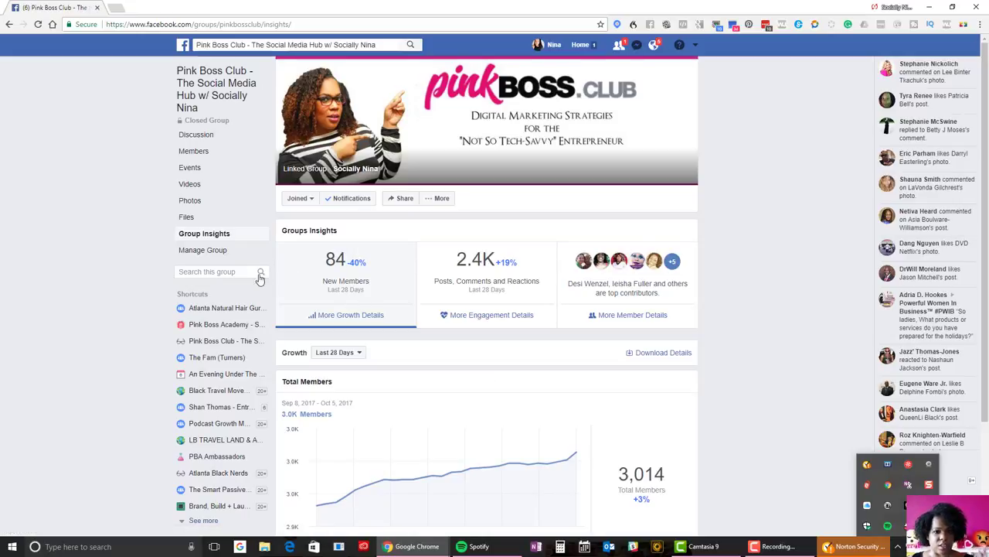
pyautogui.click(207, 251)
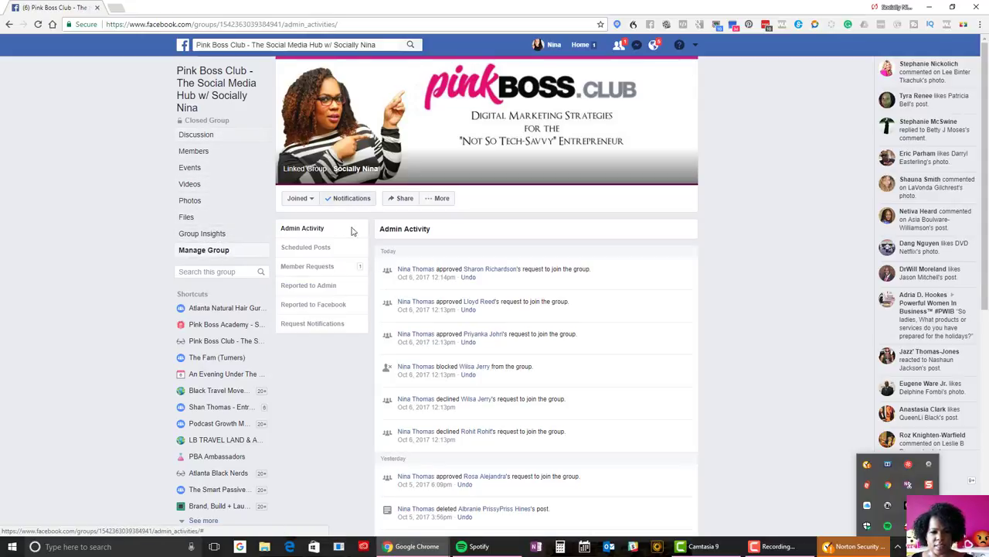
pyautogui.click(308, 249)
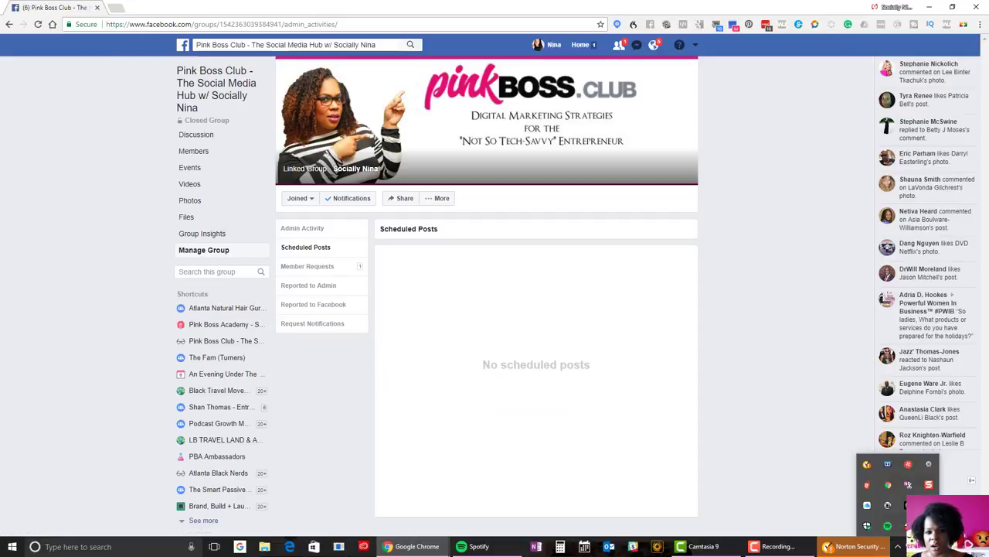
# Step: Go back to the home feed and reopen the Pink Boss Club group from the shortcuts
pyautogui.click(183, 45)
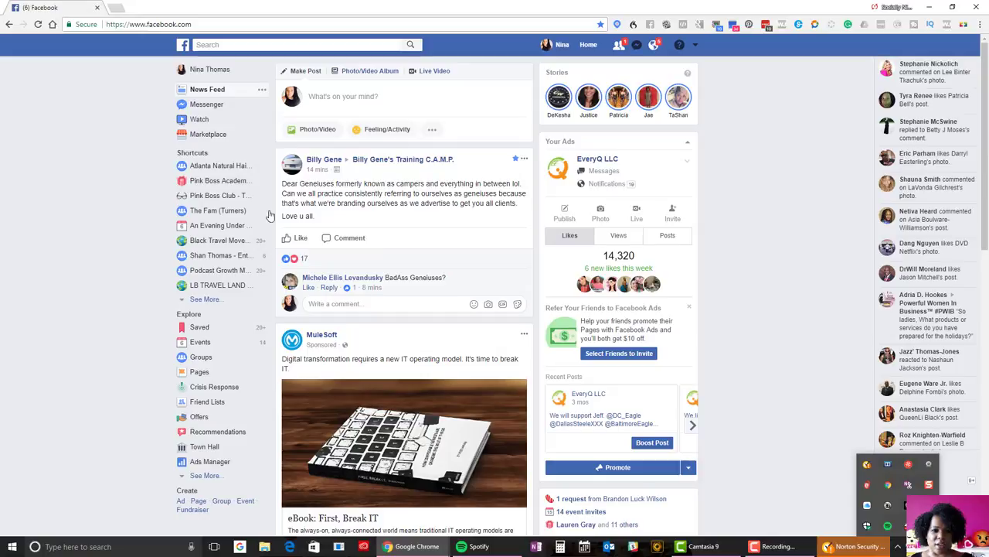
pyautogui.click(208, 195)
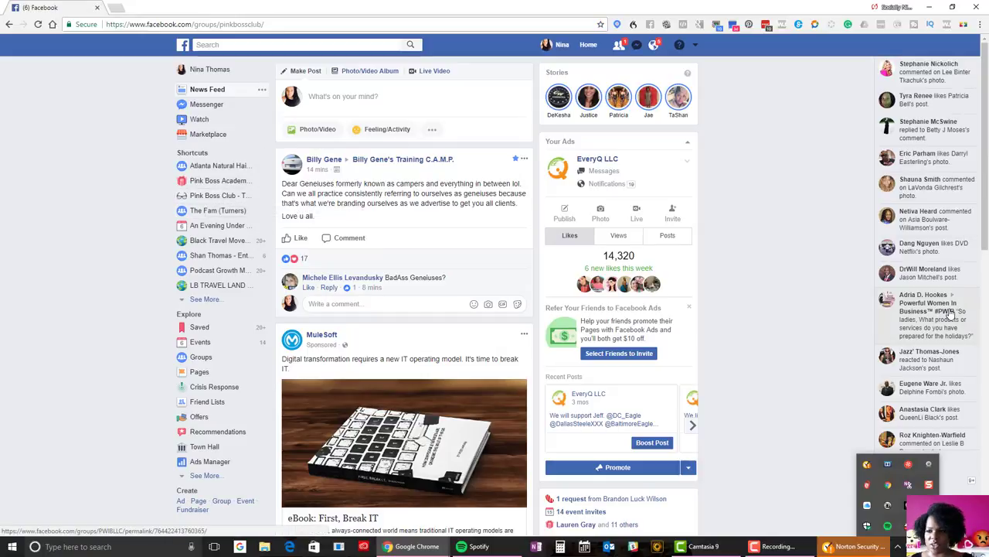